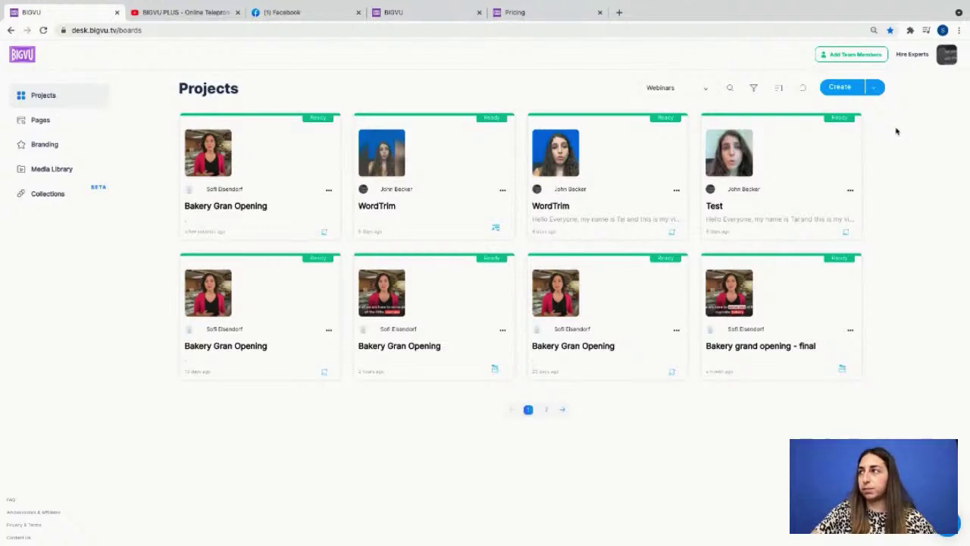
Create a new script project and give it the headline "My project".
click(875, 89)
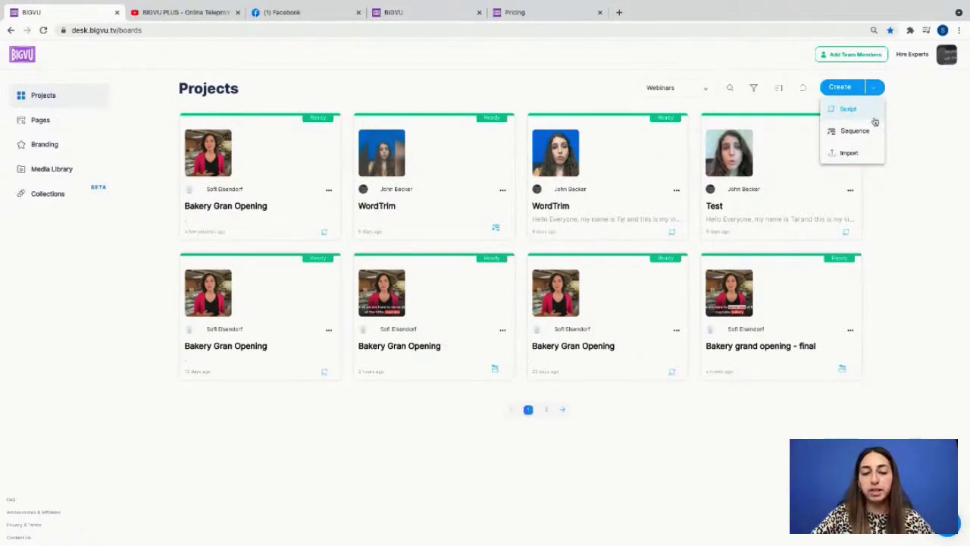
click(917, 127)
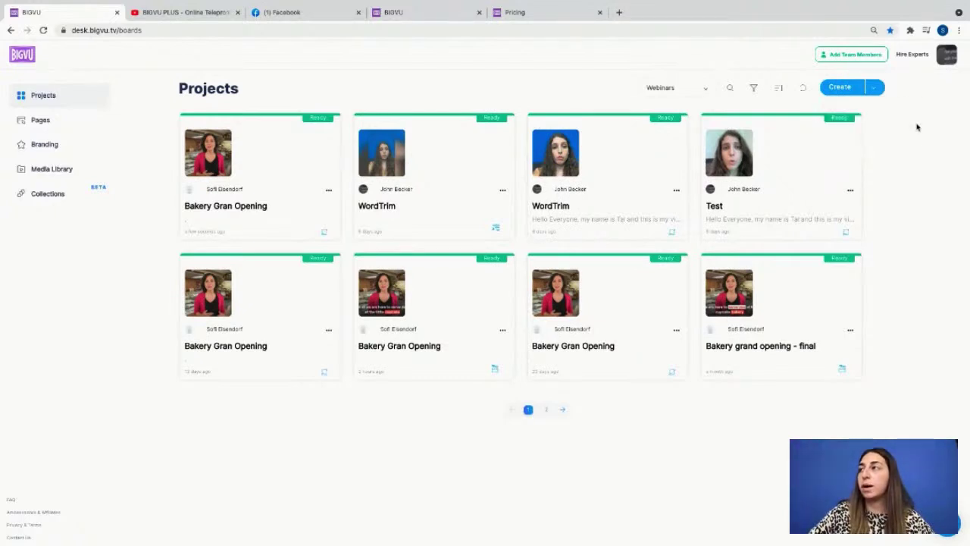
click(877, 91)
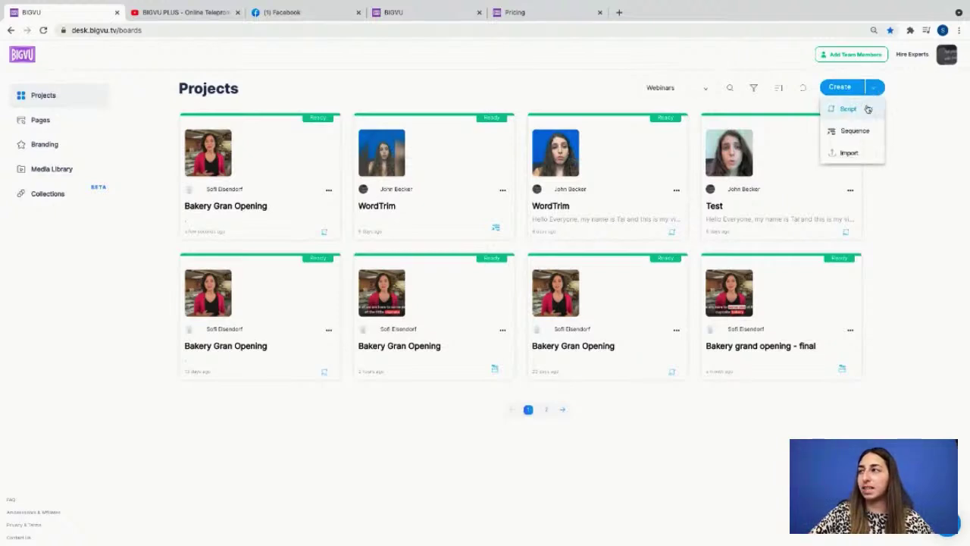
click(868, 111)
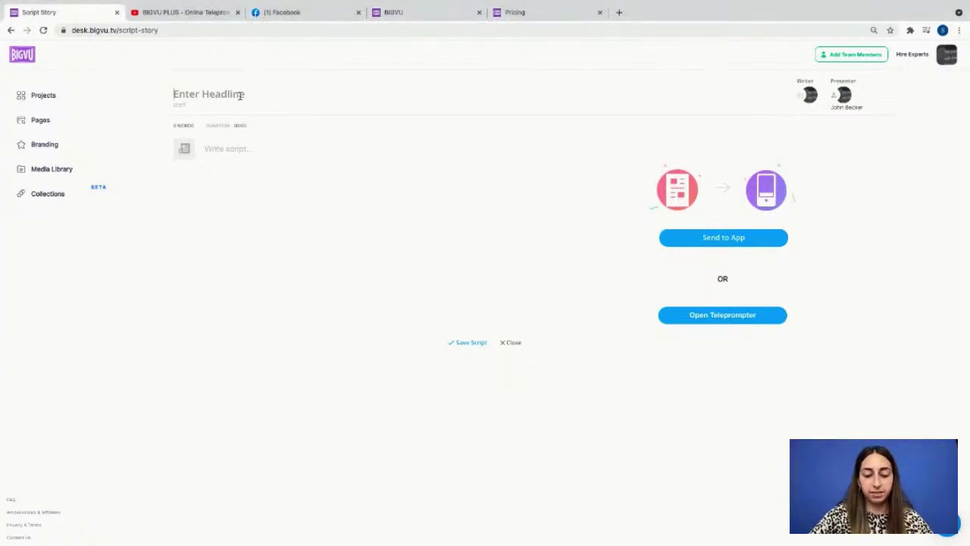
text(Hi)
key(BackSpace)
key(BackSpace)
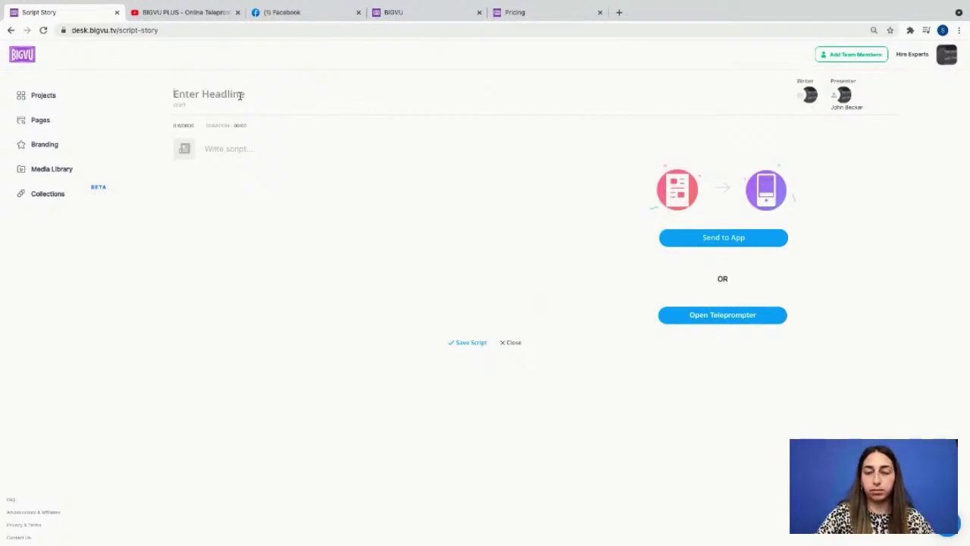
text(Hi)
key(BackSpace)
key(BackSpace)
text(M)
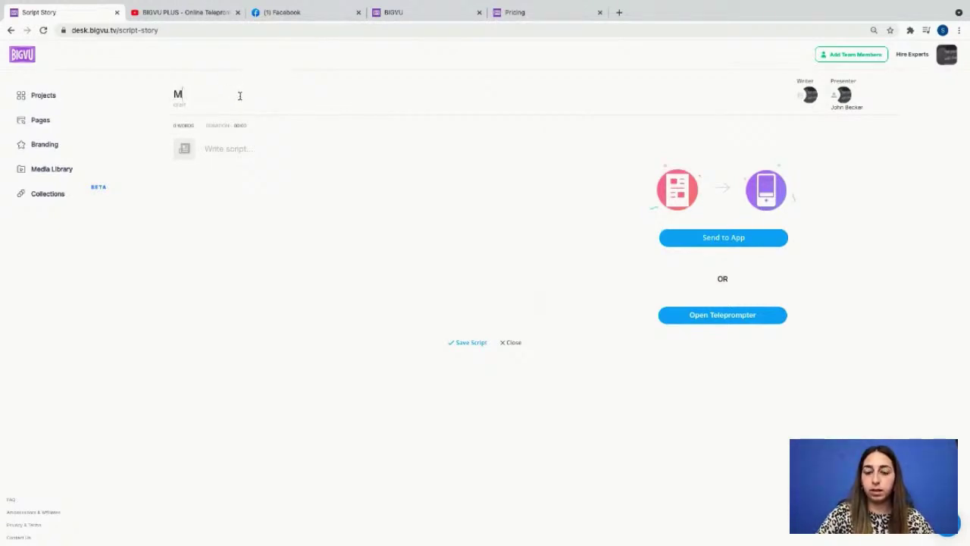
text(y proje)
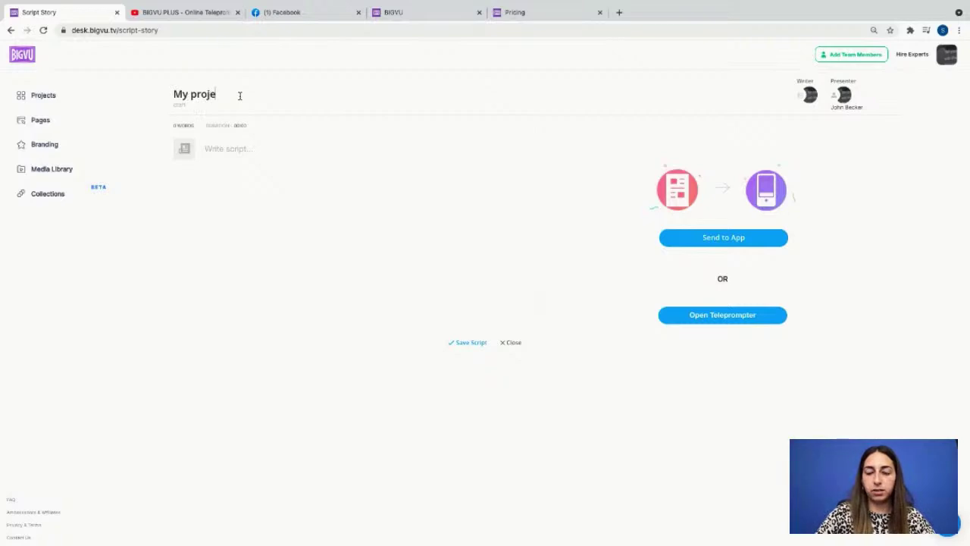
text(ct)
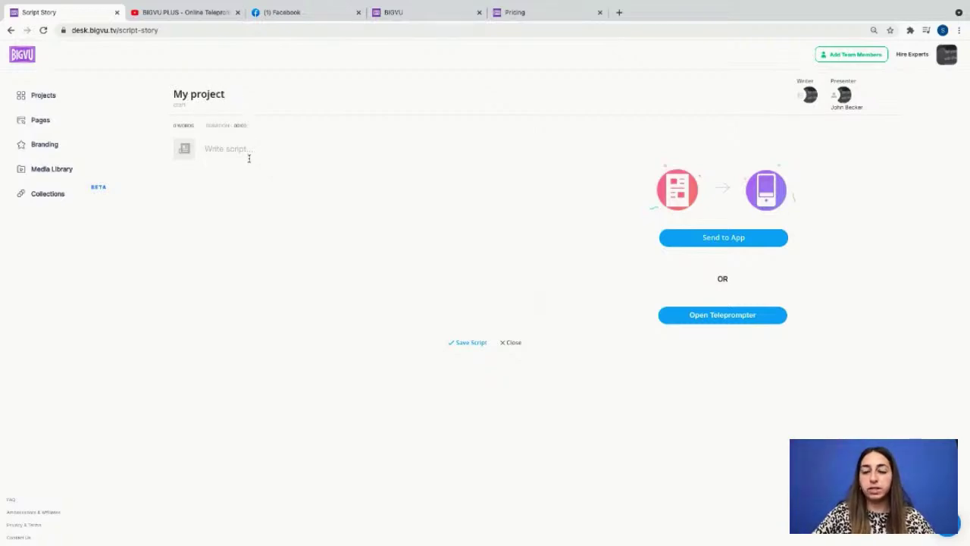
Enter the demo script about BIGVU PLUS, running from "This is a demo" to "Stay tuned for more!", and save the script.
text(This is a demo Today I'm going to show how to do advanced editing and how to use BIGVU PLUS. With BIGVU Plus, you can create beautiful videos using BIGVU desk Teleprompter. You will be able to create videos up to 59 minutes long and even customize your brand colors and fonts. Stay tuned for more!)
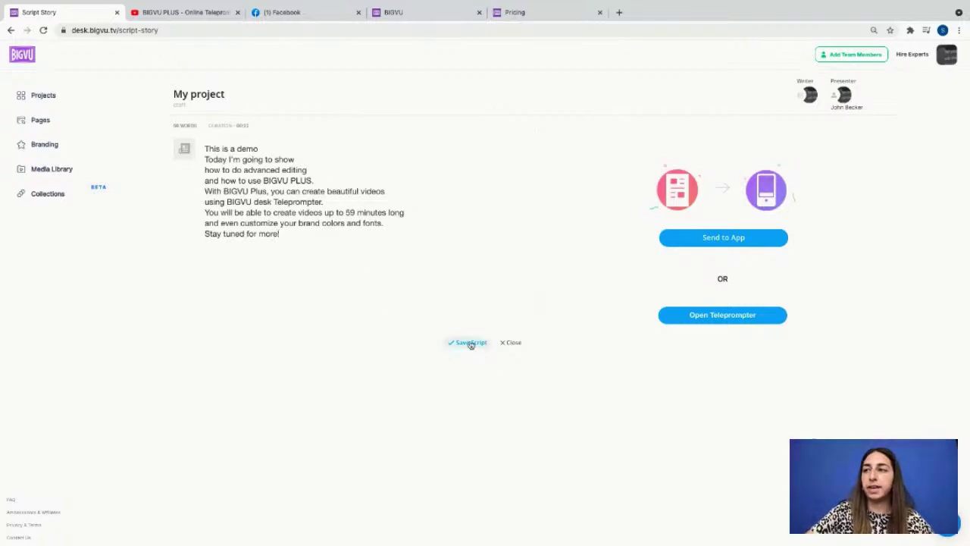
click(470, 342)
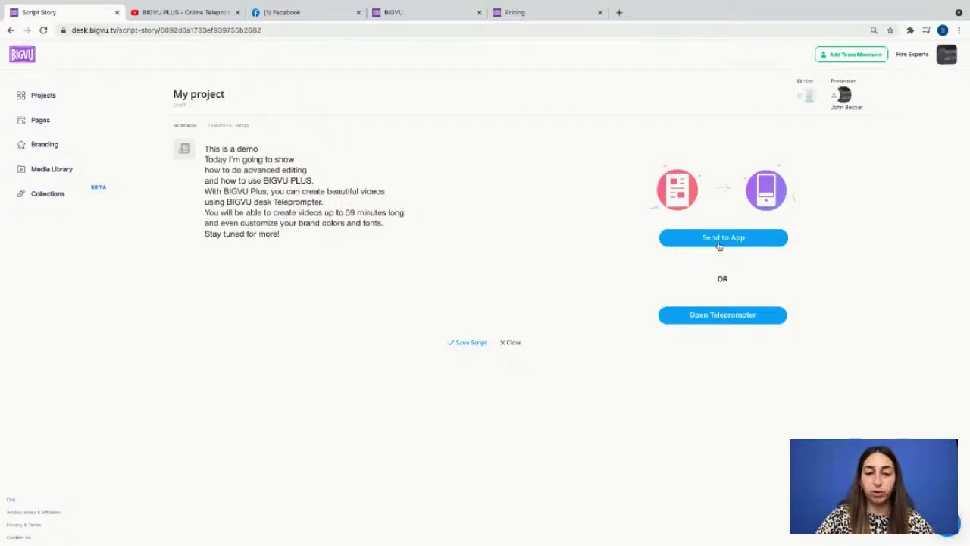
Open the script in the desktop teleprompter and take the browser out of full screen into a smaller, raised window.
click(714, 317)
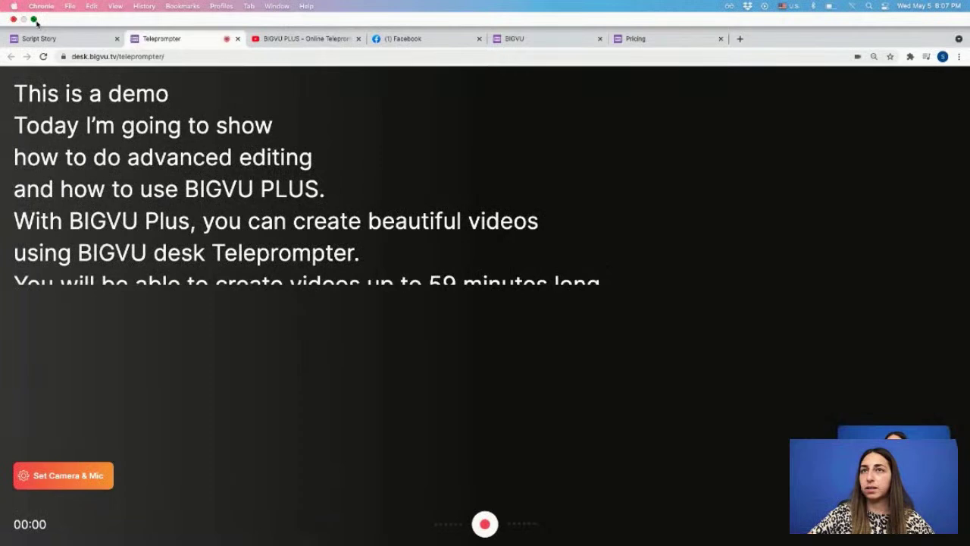
click(34, 18)
drag(667, 302, 657, 74)
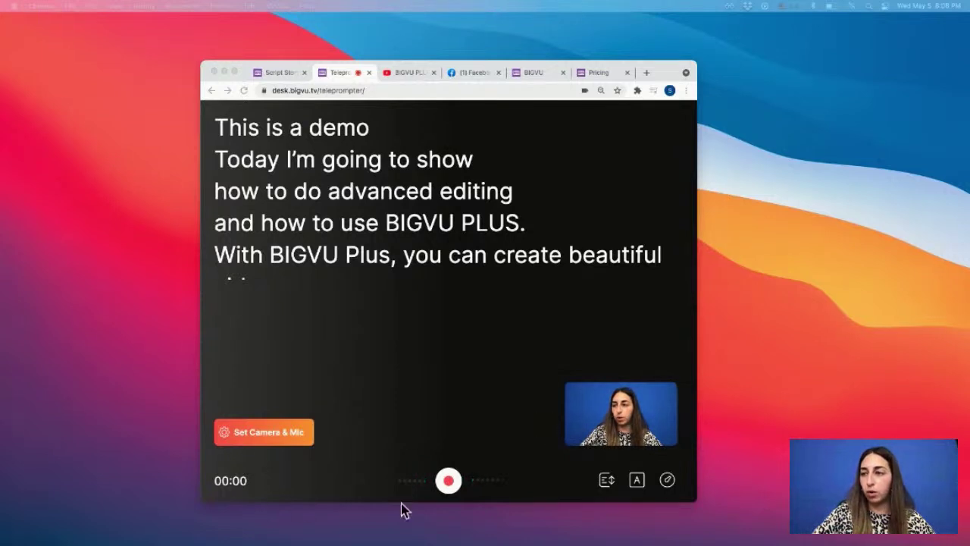
Advance the teleprompter's scroll position to the line "Today I'm going to show".
click(667, 481)
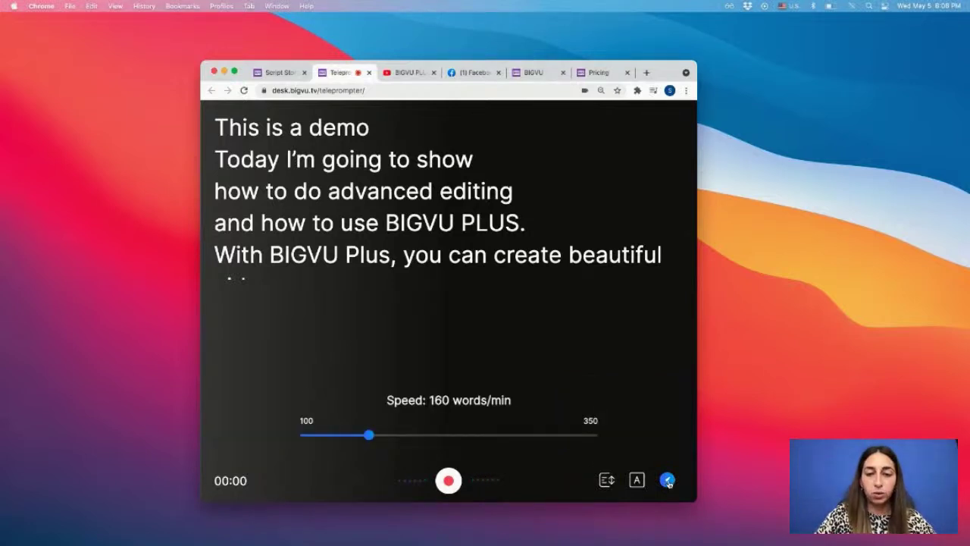
click(607, 481)
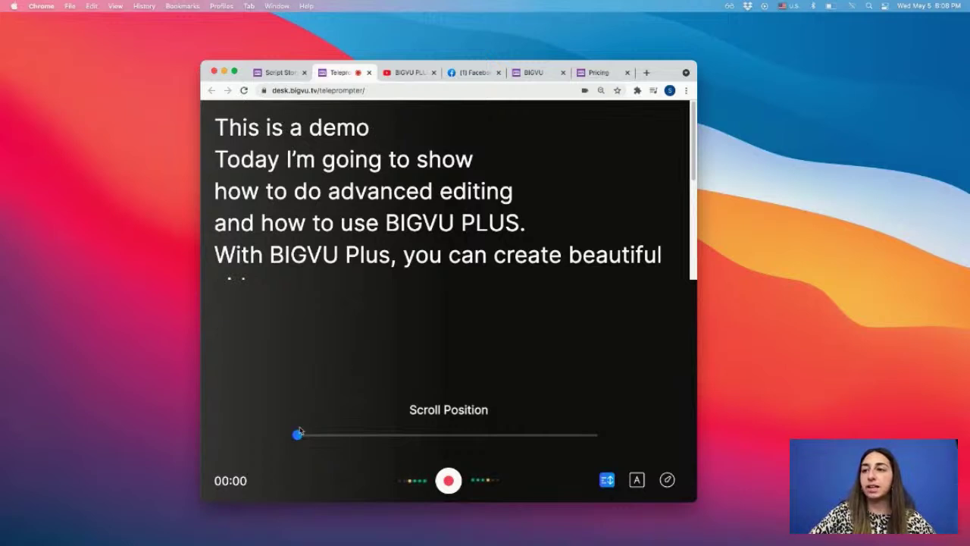
drag(298, 435, 357, 433)
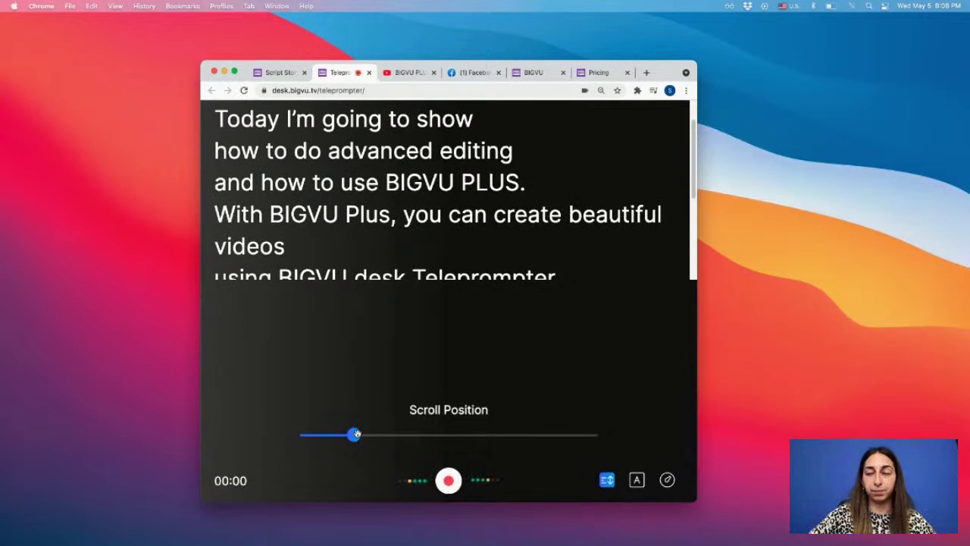
Set the teleprompter speed to 295 words/min after checking the font size setting.
click(641, 485)
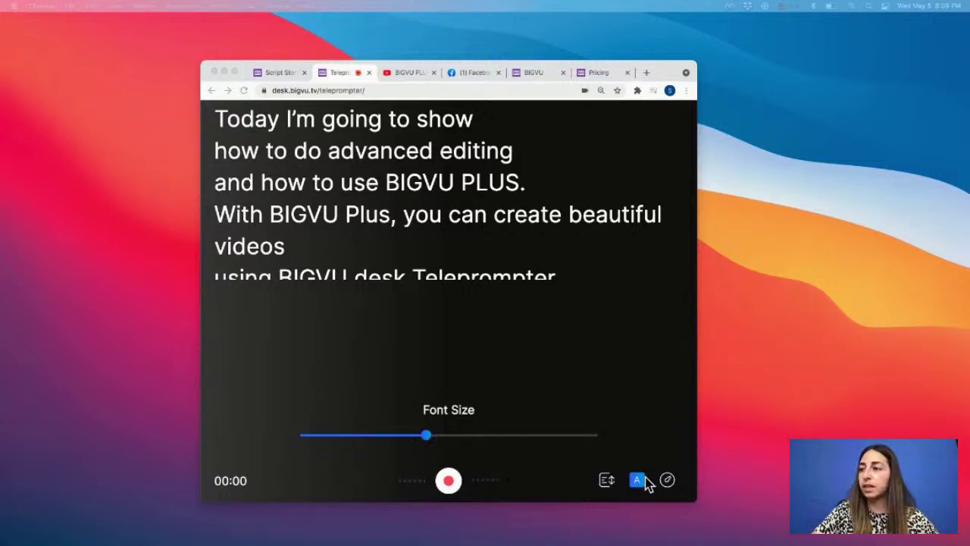
click(669, 481)
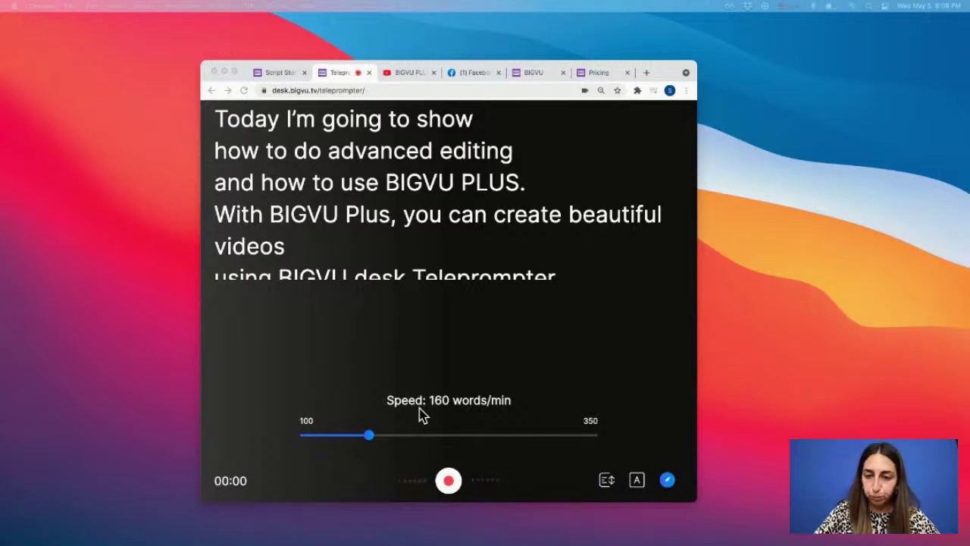
click(378, 443)
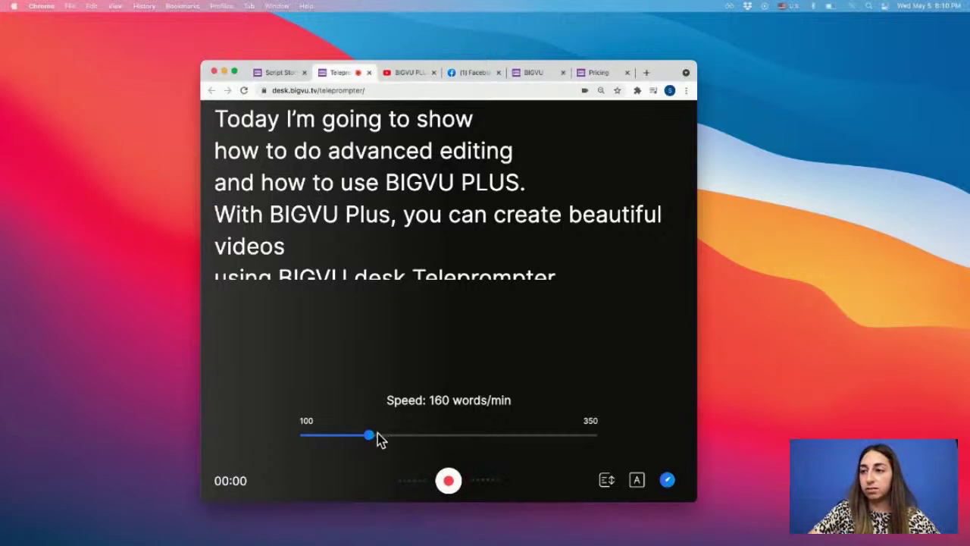
drag(369, 435, 529, 437)
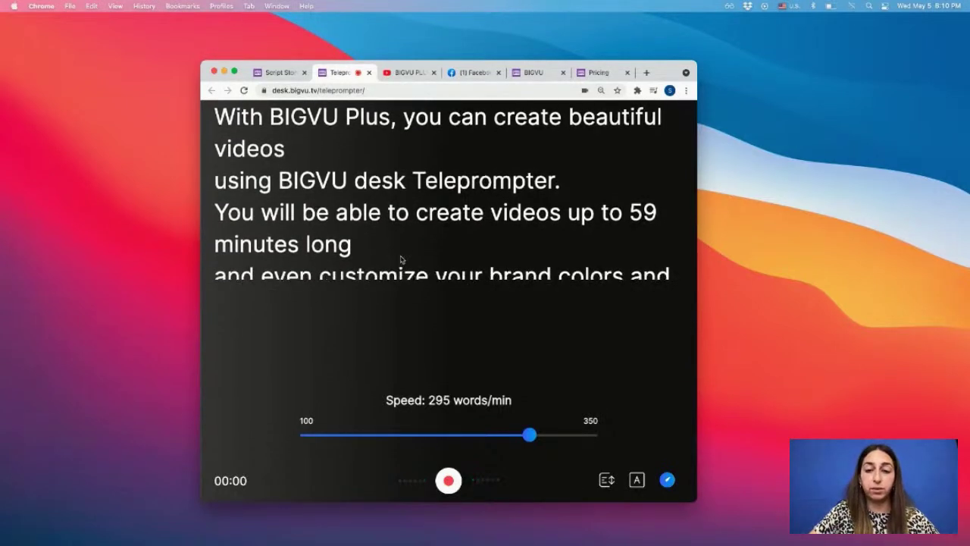
click(666, 480)
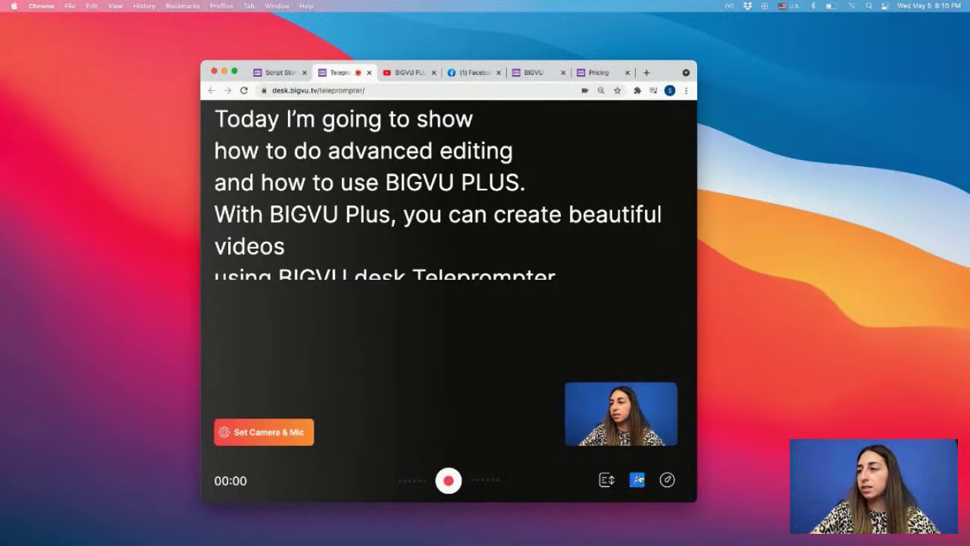
Set the teleprompter speed to 313 words/min and move the scroll position back to the start of the script.
click(666, 479)
drag(529, 434, 551, 435)
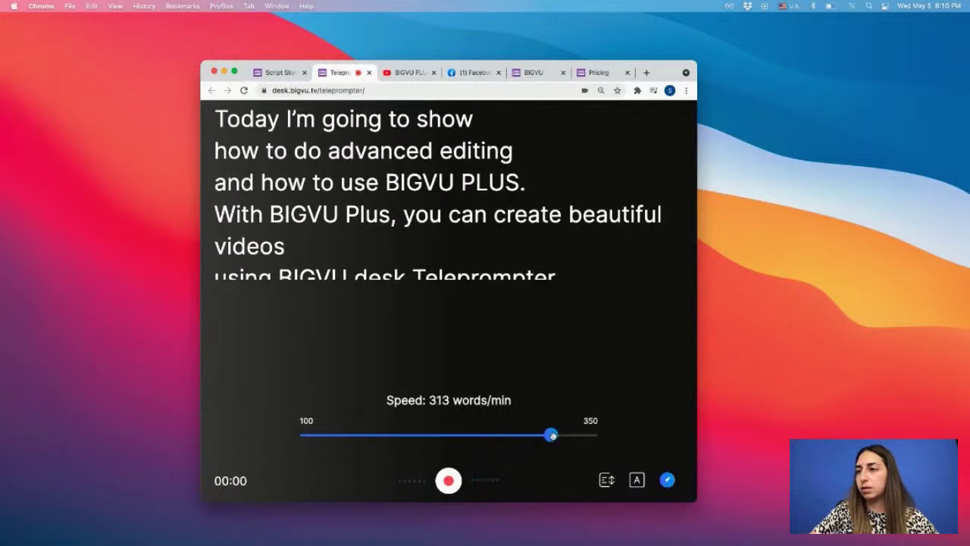
click(606, 480)
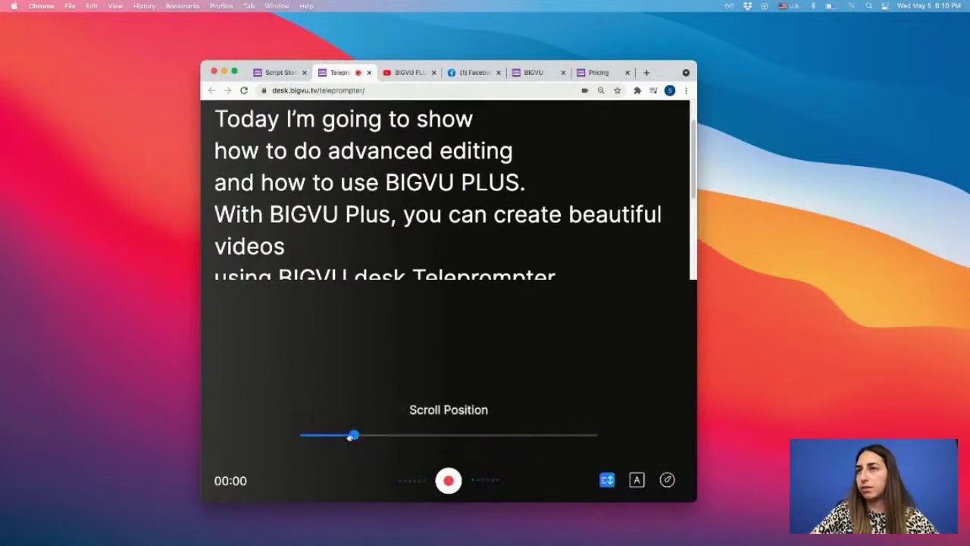
drag(355, 436, 256, 445)
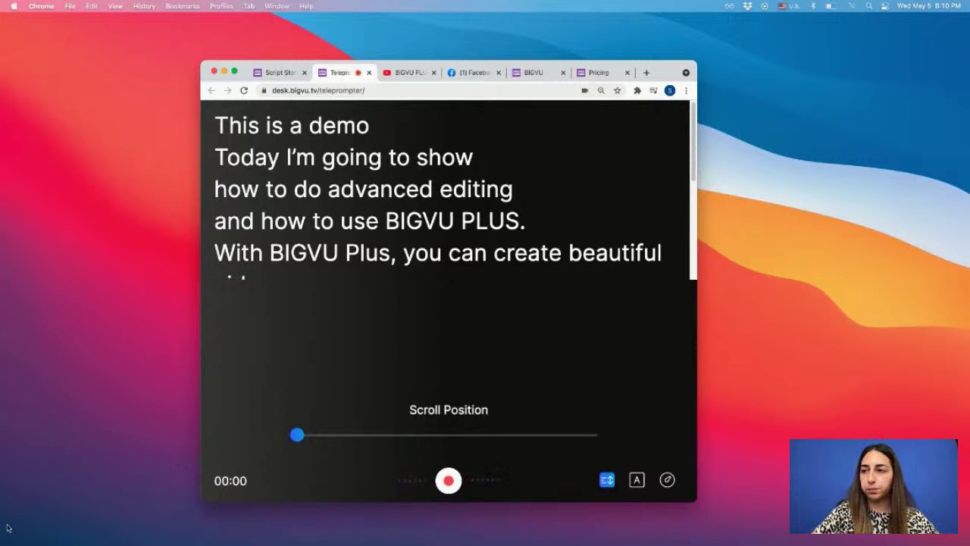
Record a take of the whole script with the teleprompter and upload the finished video to the project.
click(453, 482)
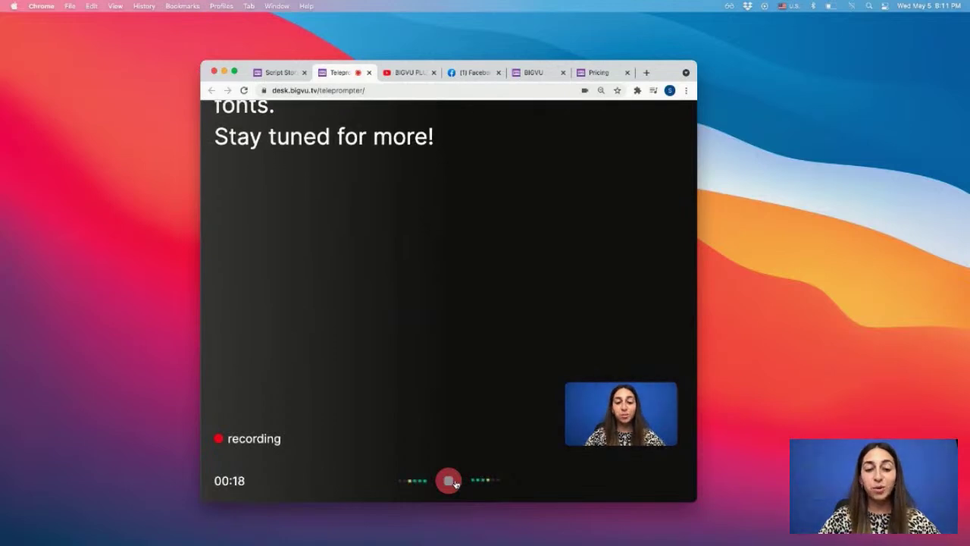
click(454, 482)
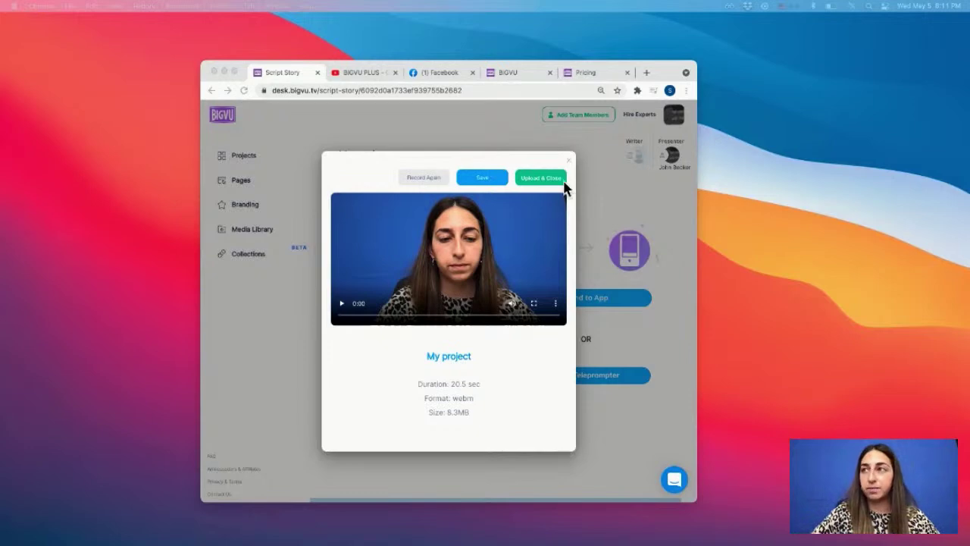
click(539, 183)
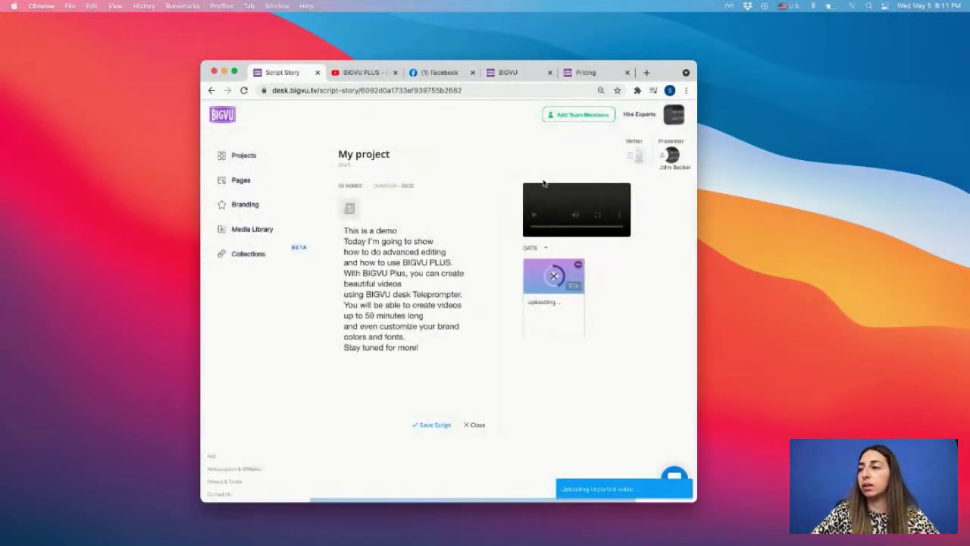
Return the browser to full screen and open the most recent Bakery Gran Opening project from the projects board for editing.
click(235, 72)
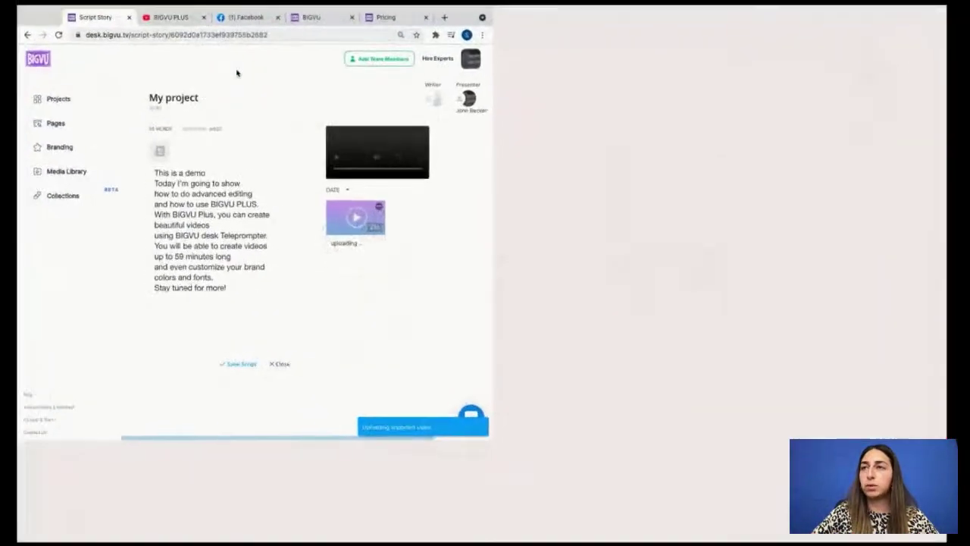
click(22, 59)
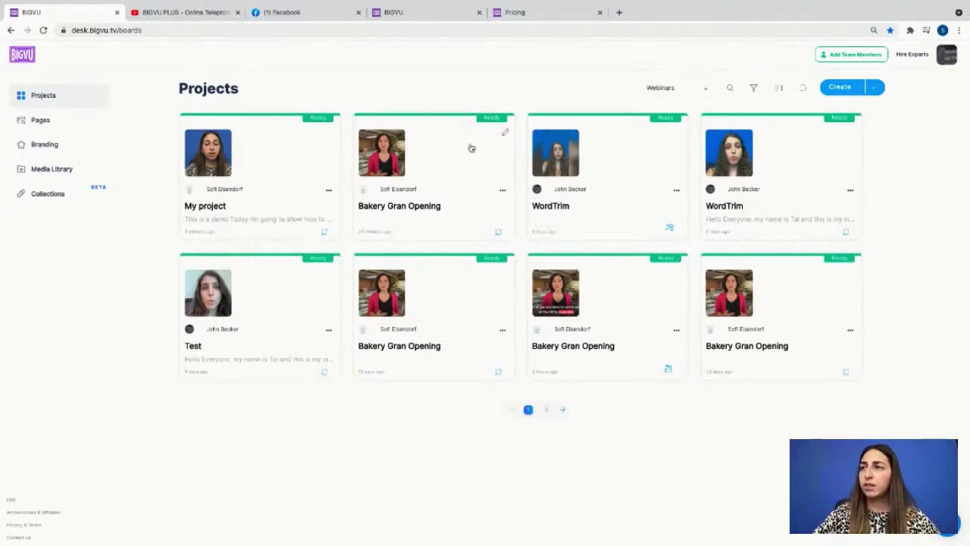
click(504, 191)
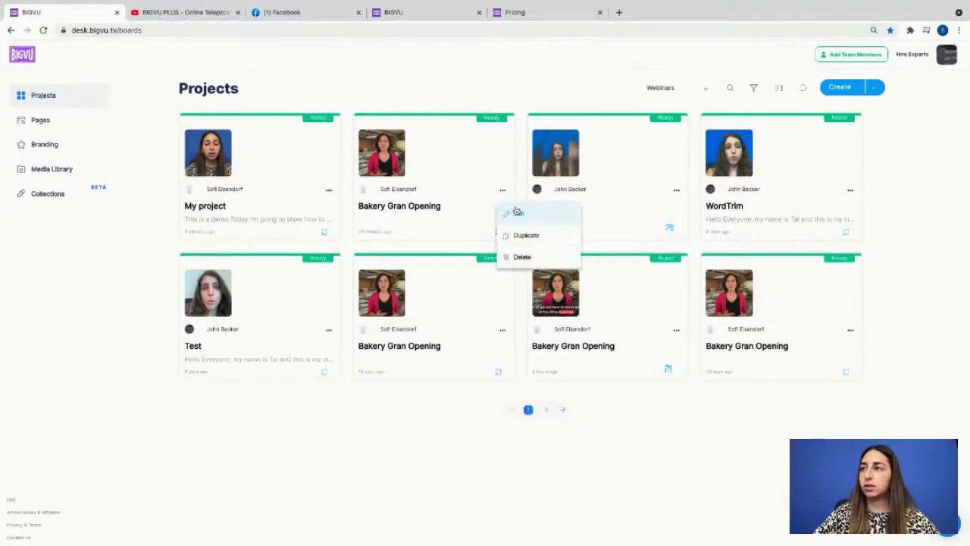
click(520, 217)
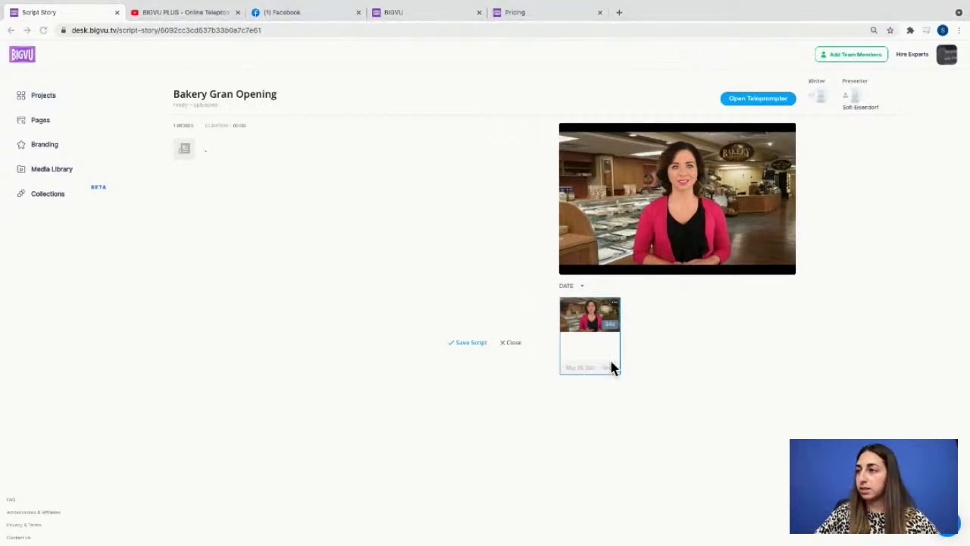
Add captions to the Bakery Gran Opening video with English as the speech language.
click(615, 304)
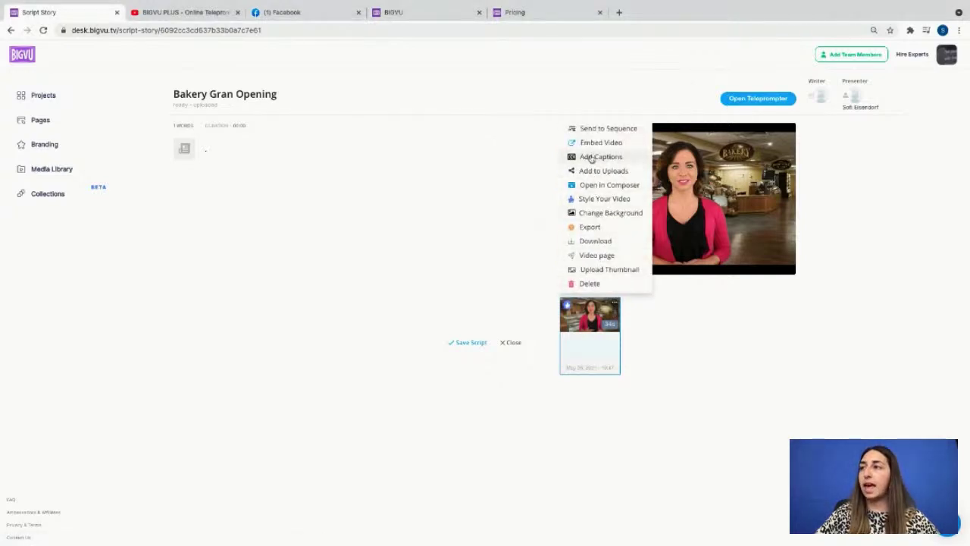
click(592, 157)
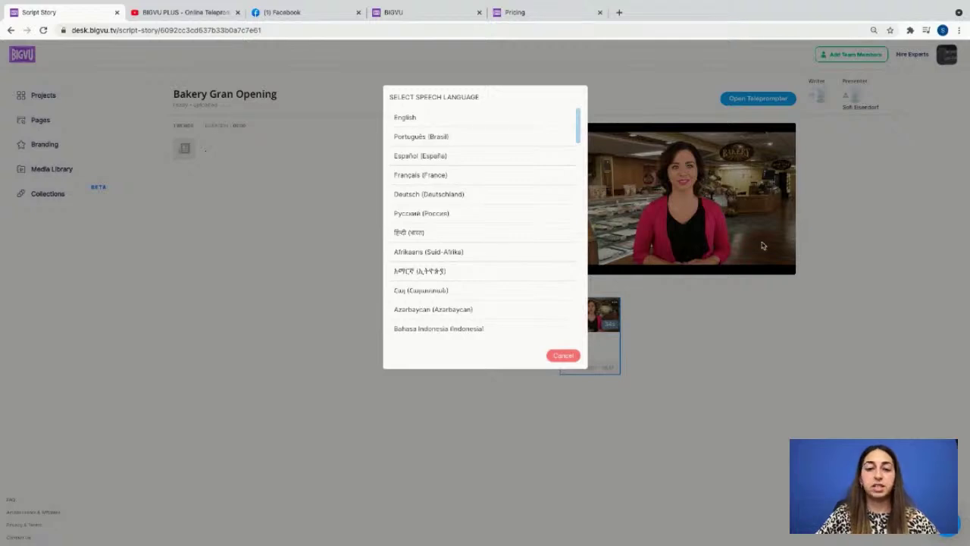
click(412, 119)
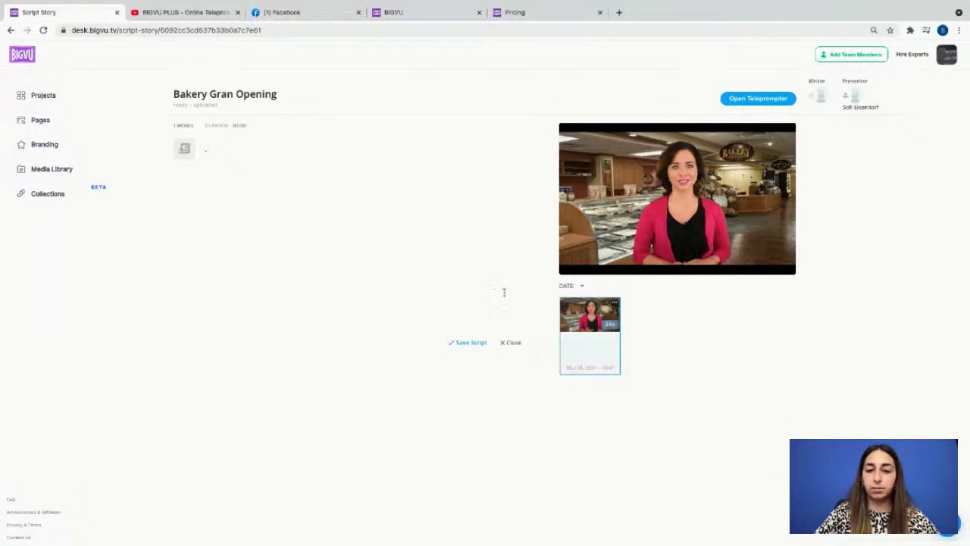
Reopen the most recent Bakery Gran Opening project from the projects board, review its closed captions and load them in the Composer.
click(21, 58)
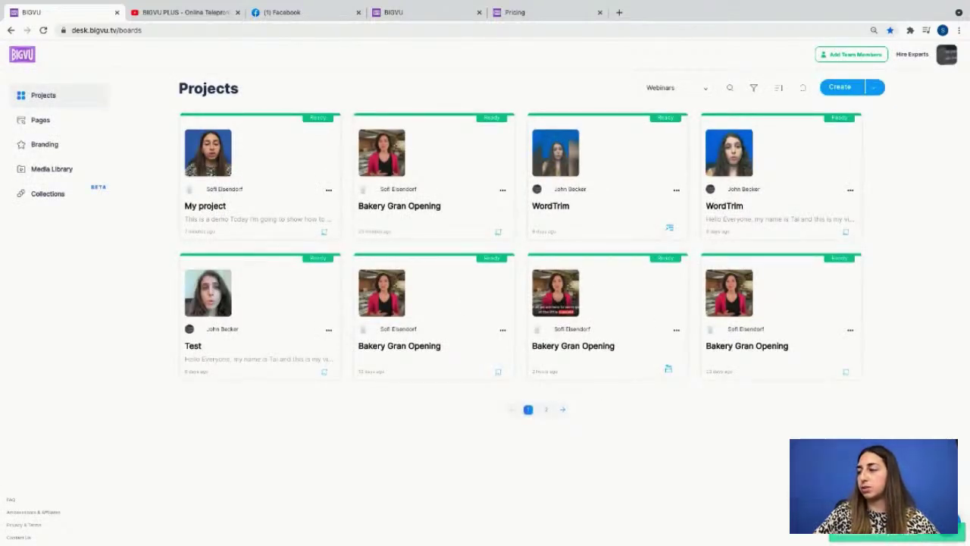
click(503, 192)
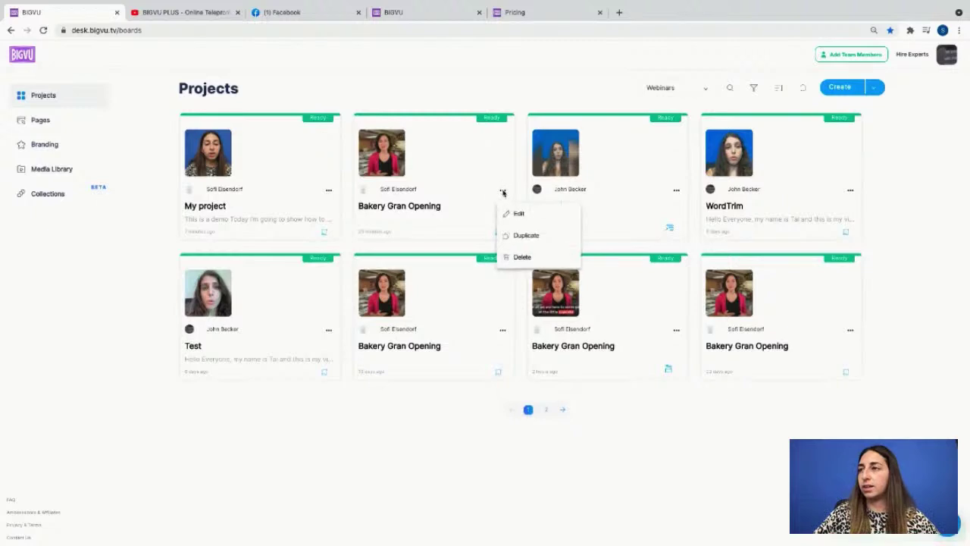
click(533, 215)
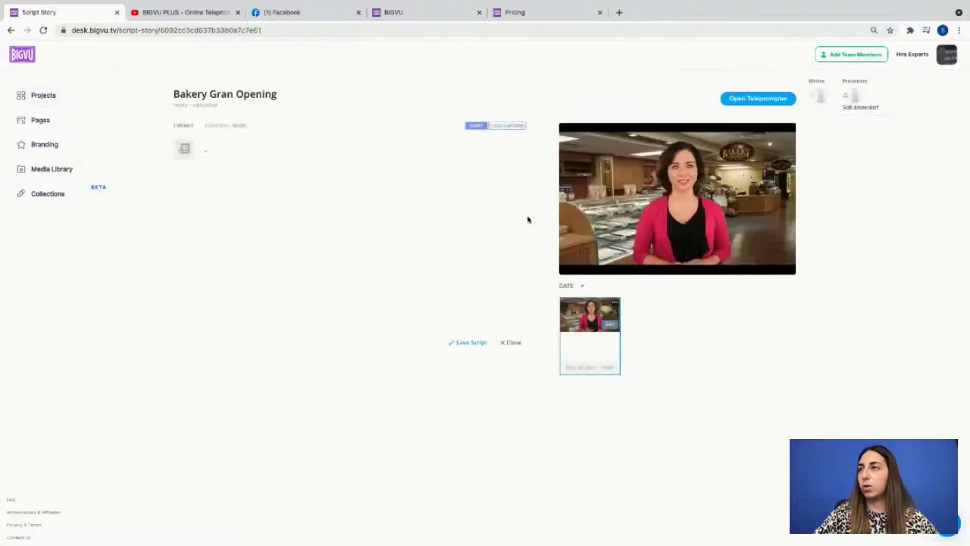
click(509, 132)
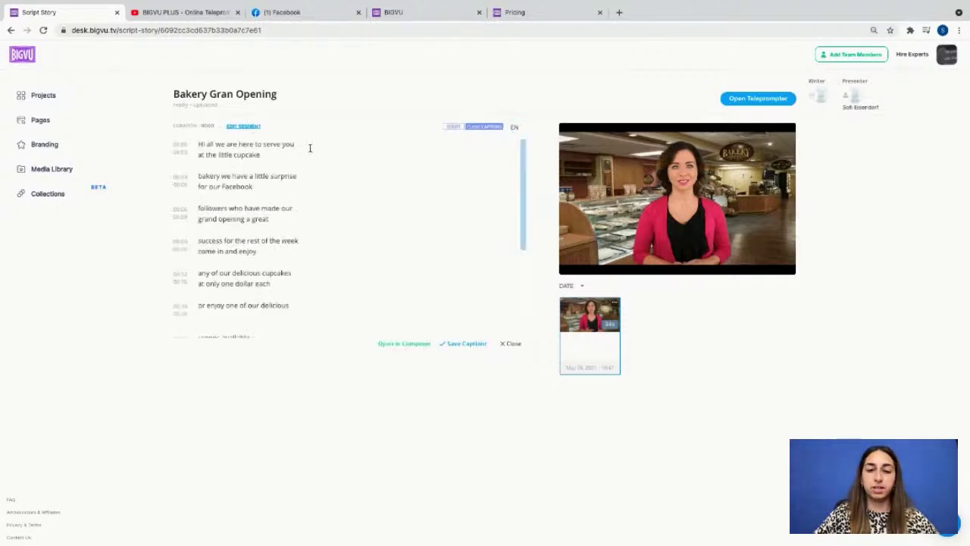
scroll(273, 229, down, 4)
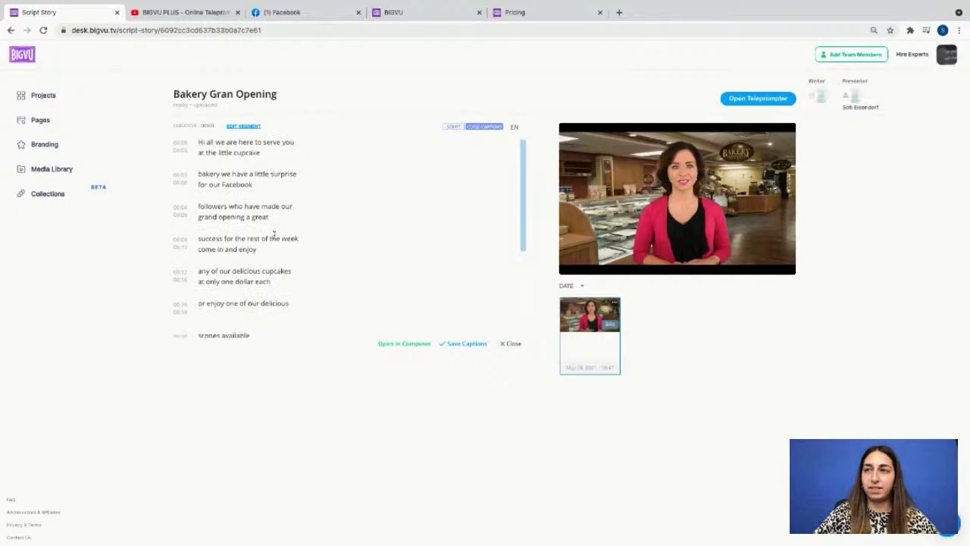
click(398, 345)
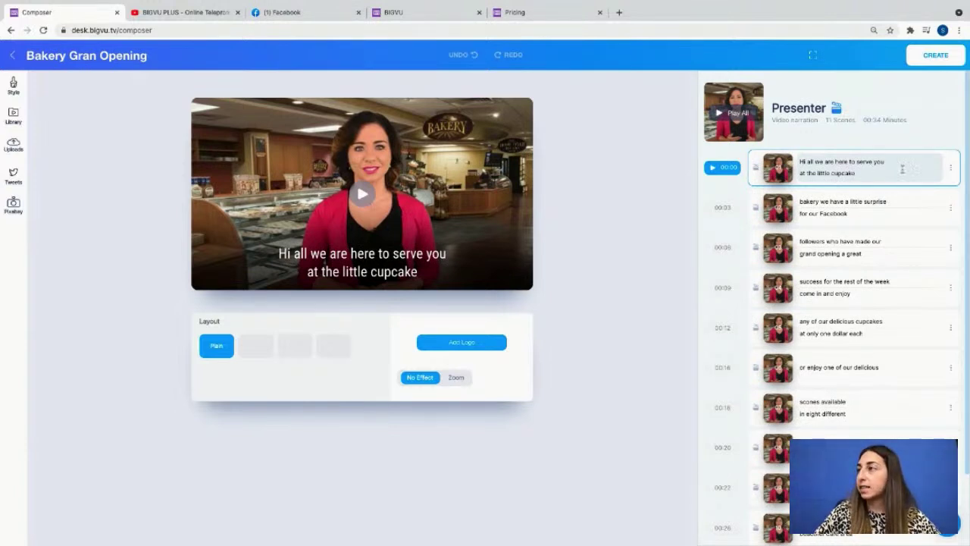
Select the scene "bakery we have a little surprise for our Facebook" and add the BIGVU logo to it.
click(951, 207)
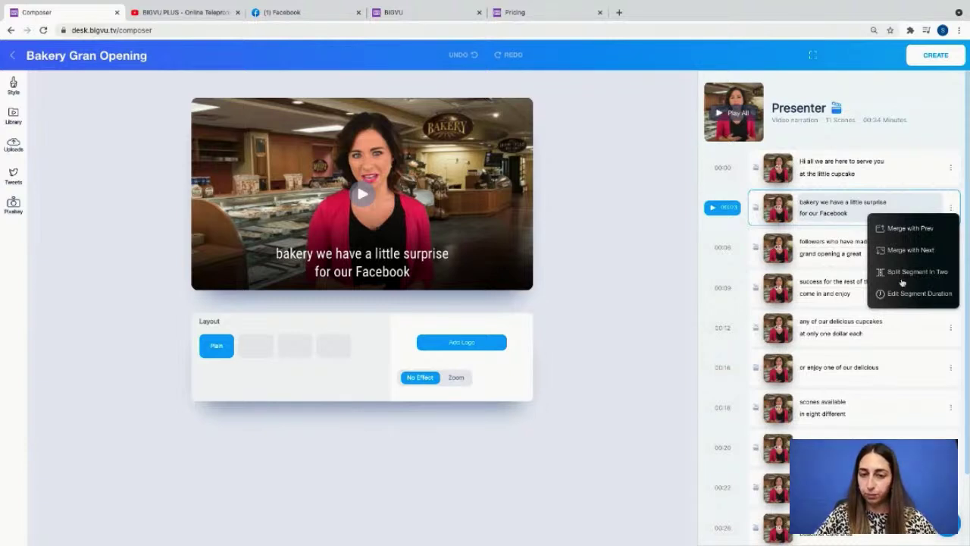
click(672, 278)
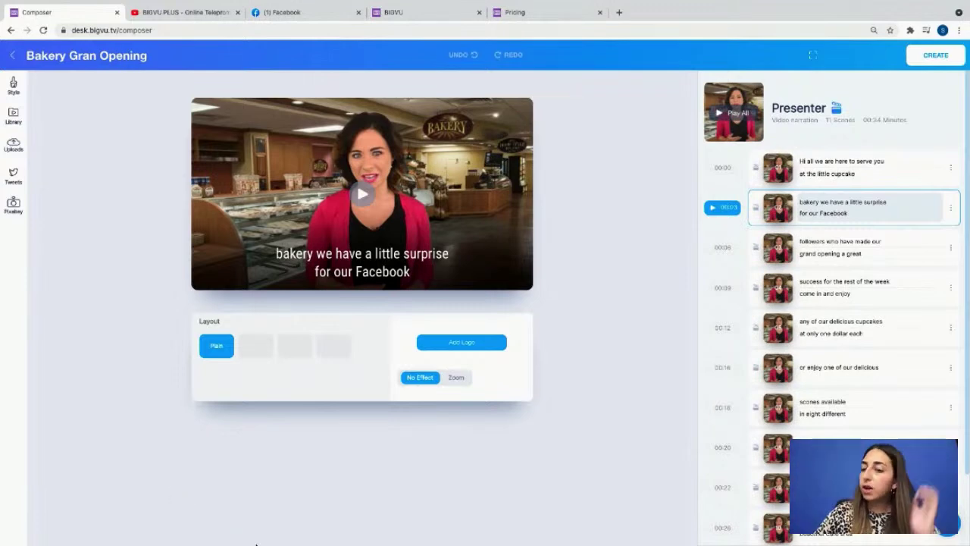
click(458, 346)
click(327, 251)
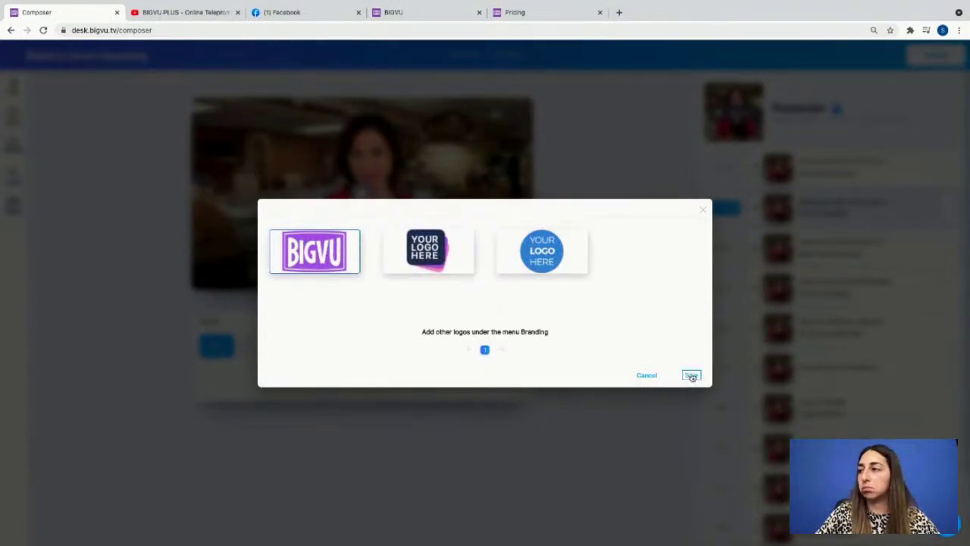
click(692, 377)
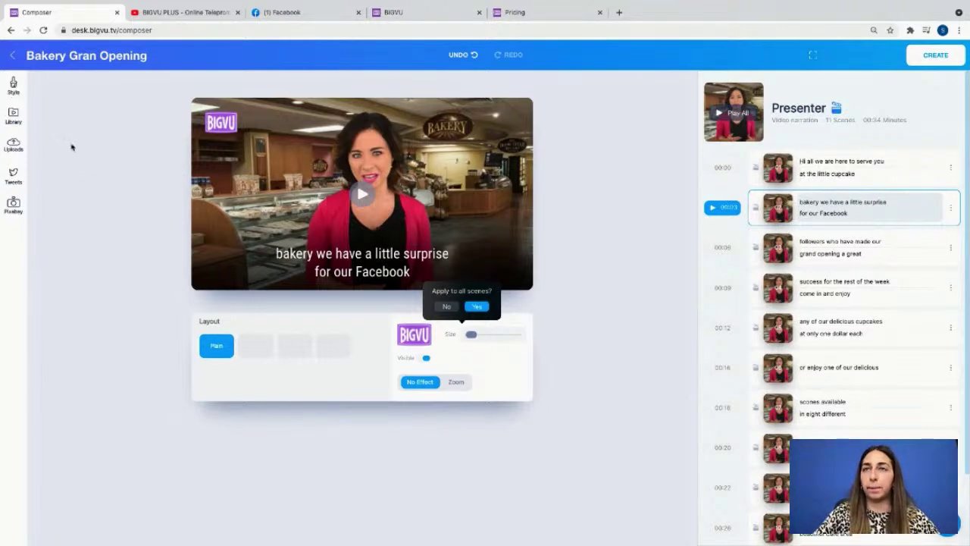
Examine the aspect ratio and crop options and the business card and video upload choices for an intro.
click(13, 85)
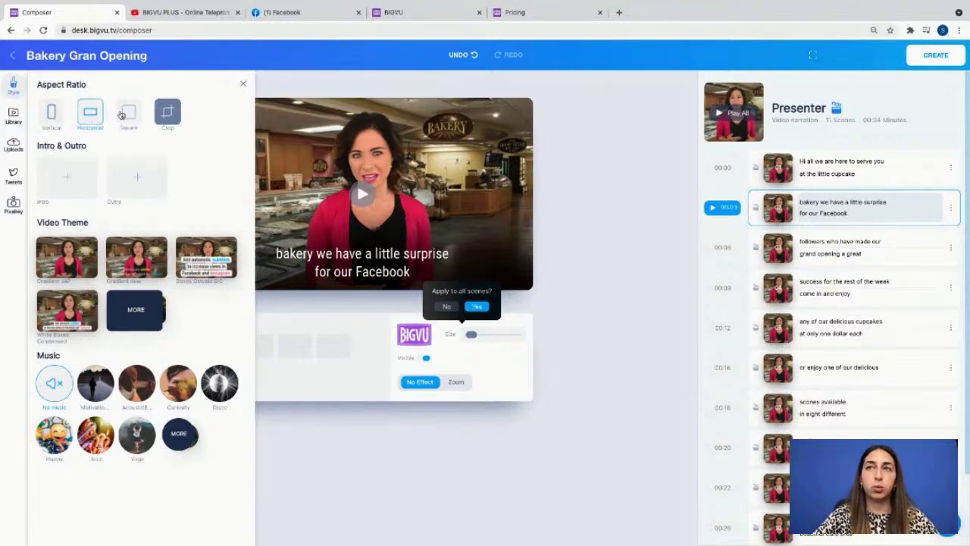
click(168, 115)
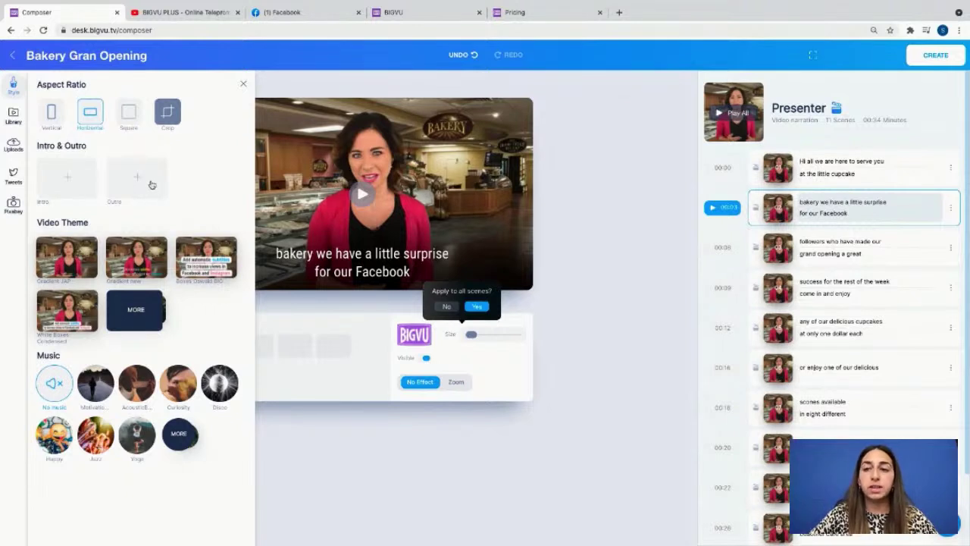
click(76, 184)
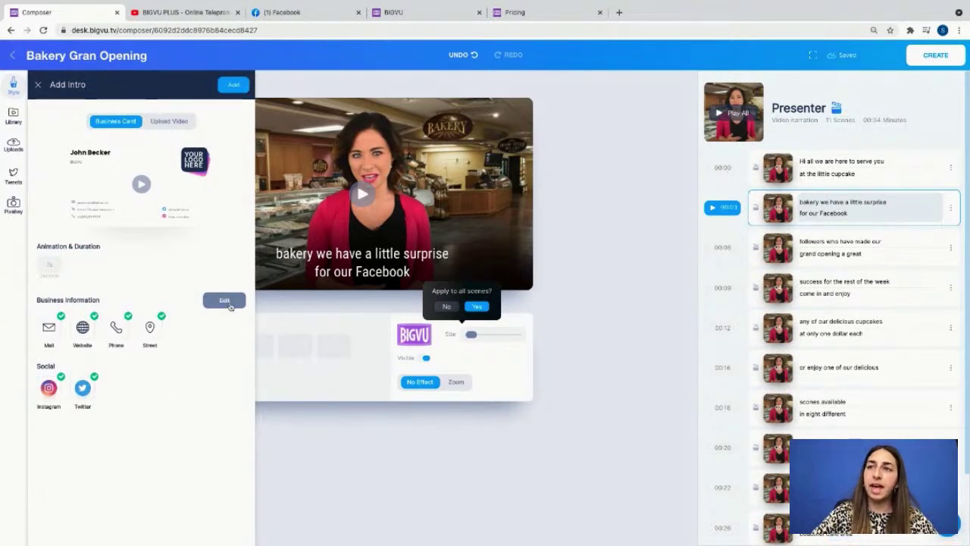
click(171, 122)
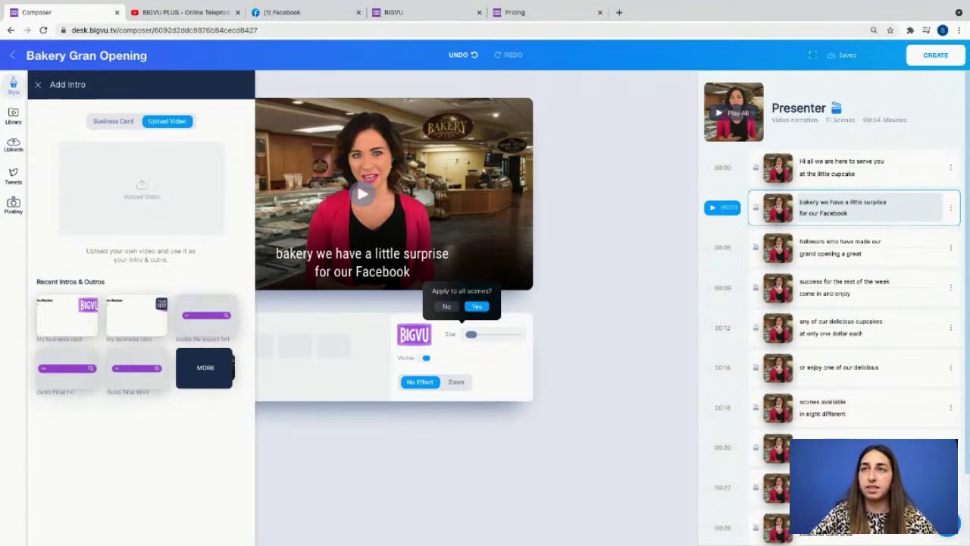
click(38, 84)
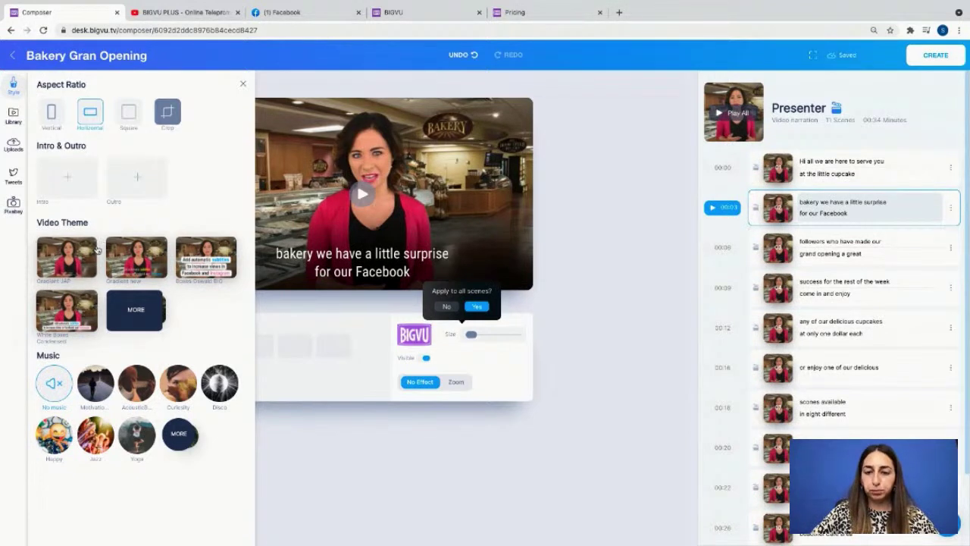
Apply the Red video theme, extend the BIGVU logo to all scenes and preview the first scene.
click(136, 309)
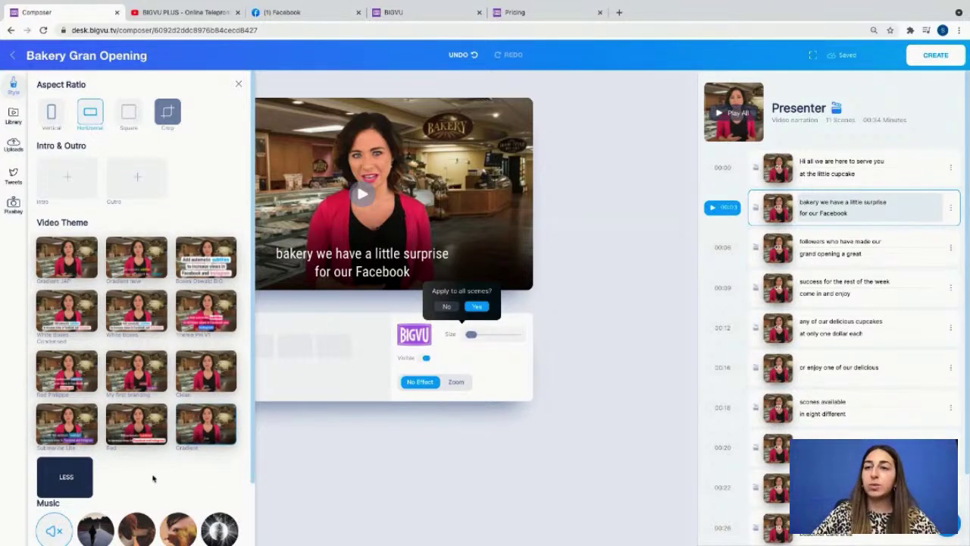
click(140, 422)
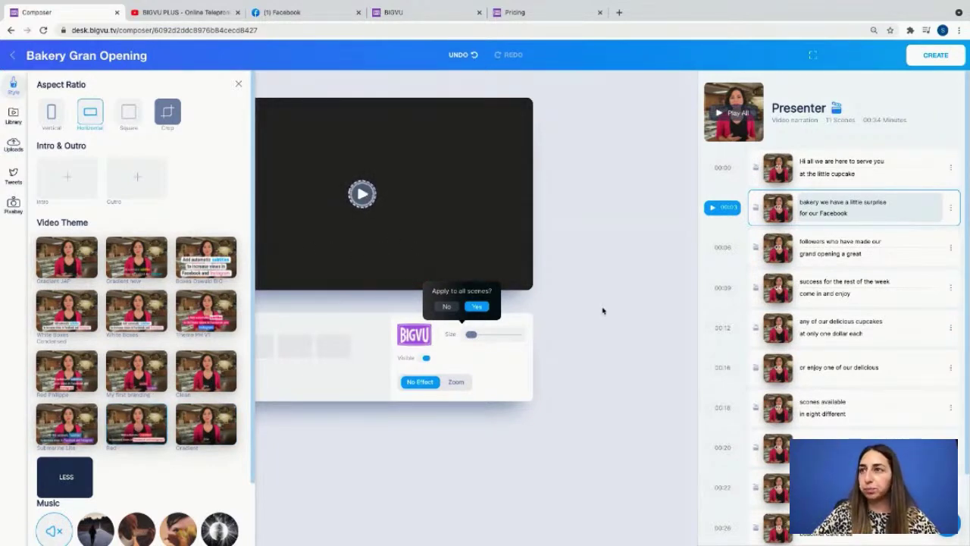
click(487, 312)
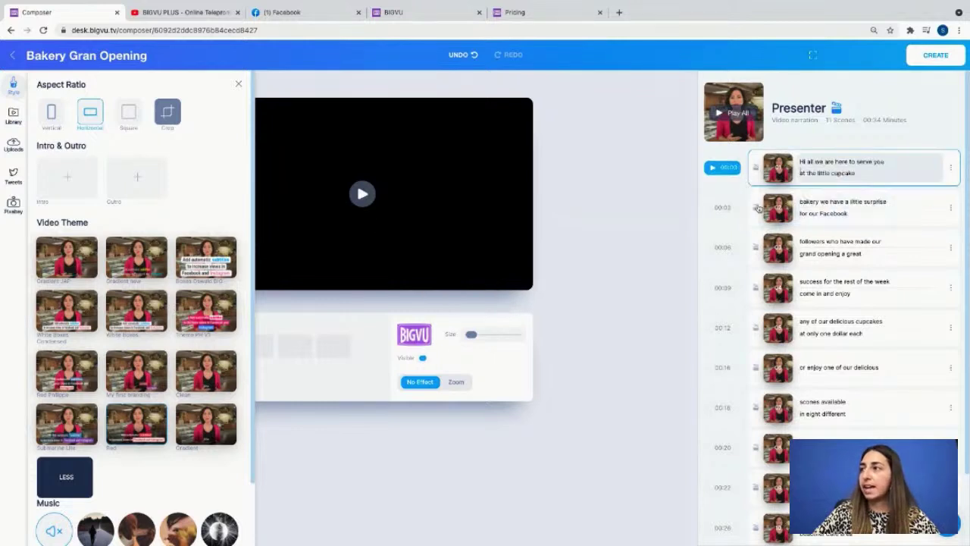
click(375, 198)
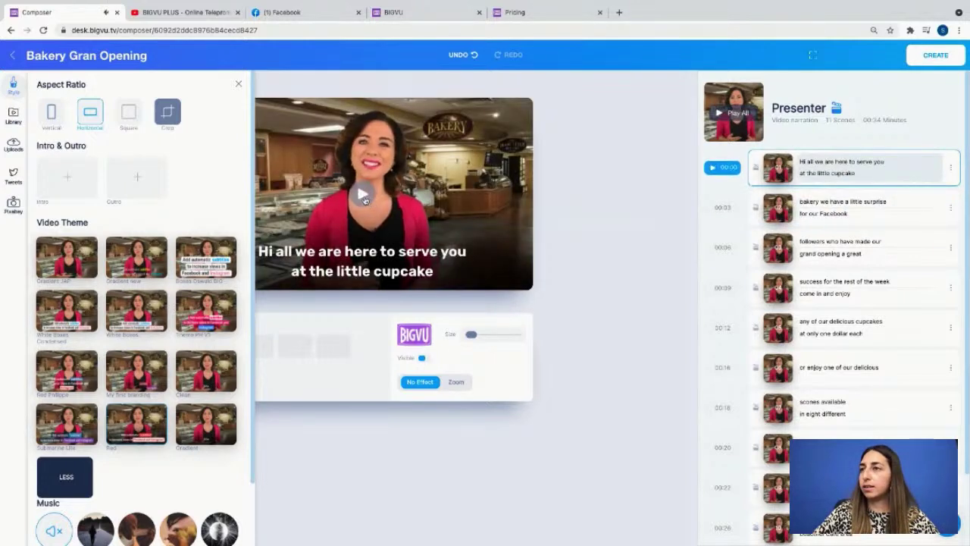
Reload the Composer page and set the video theme to Red again.
click(43, 29)
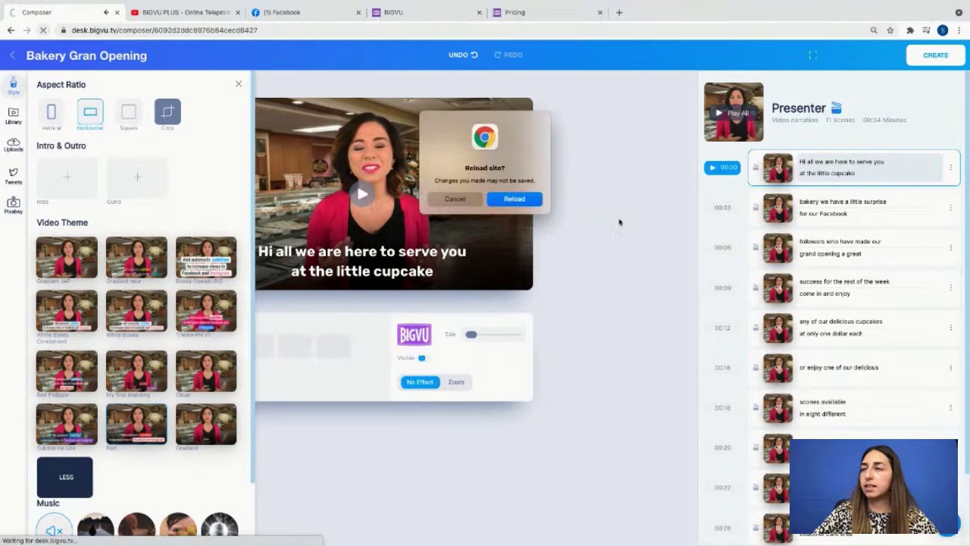
click(527, 199)
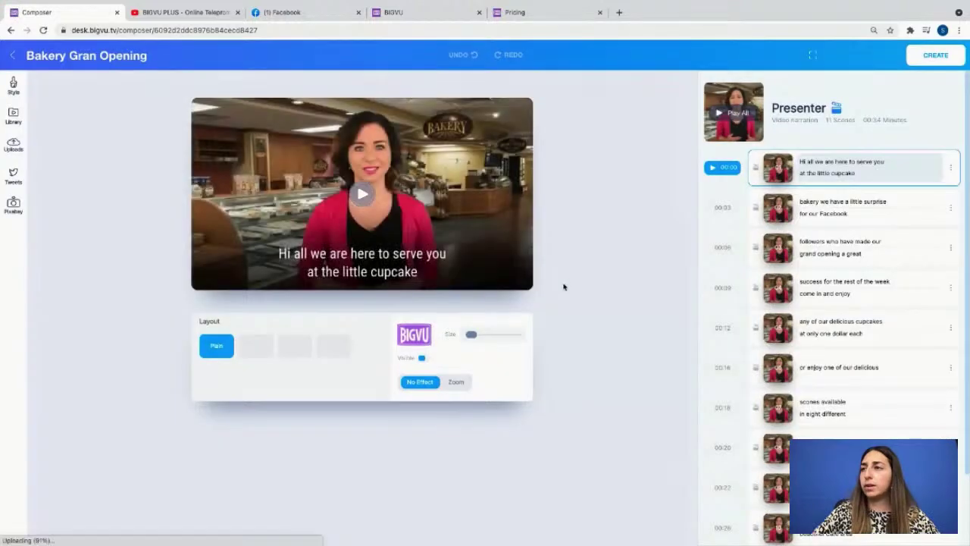
click(13, 85)
click(136, 310)
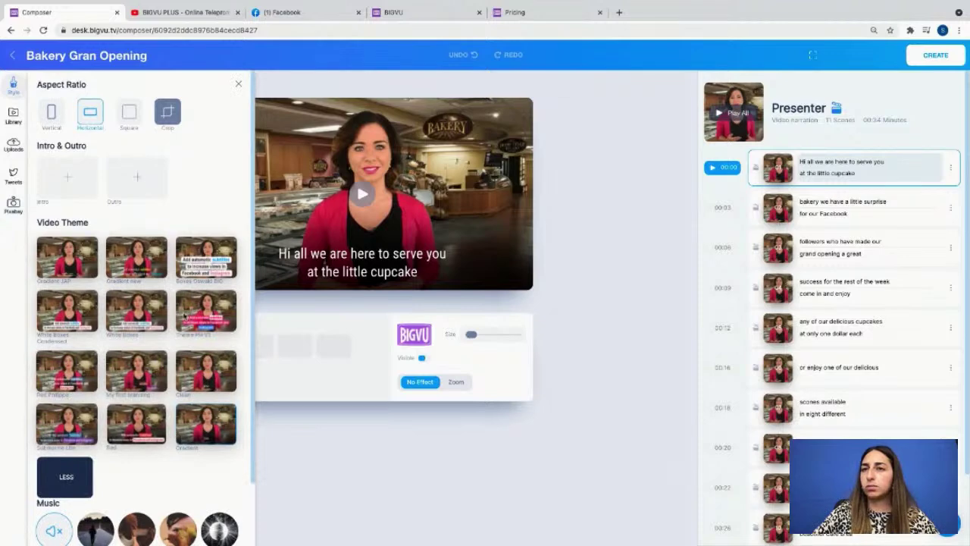
click(136, 424)
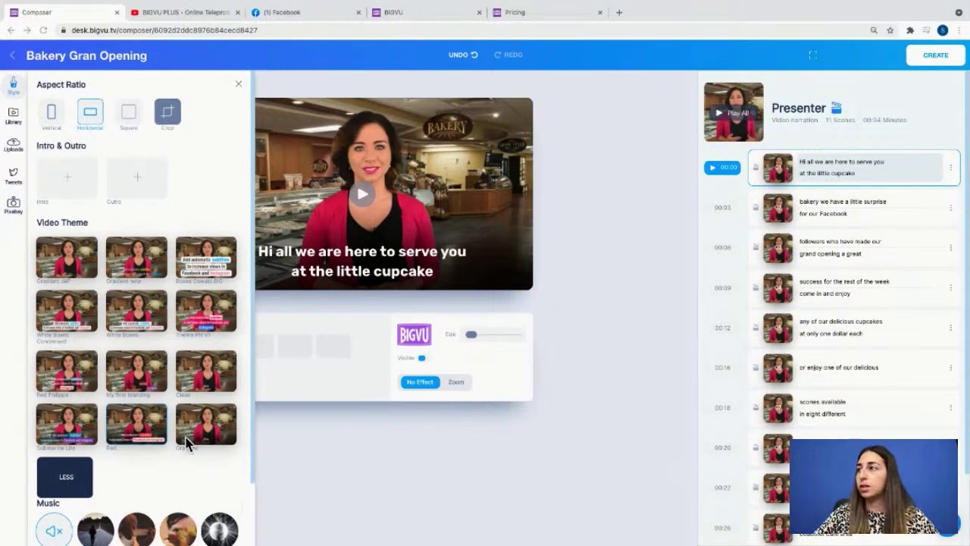
Highlight two words in the first caption by enclosing "cupcake" in asterisks and "little" in slashes.
click(834, 172)
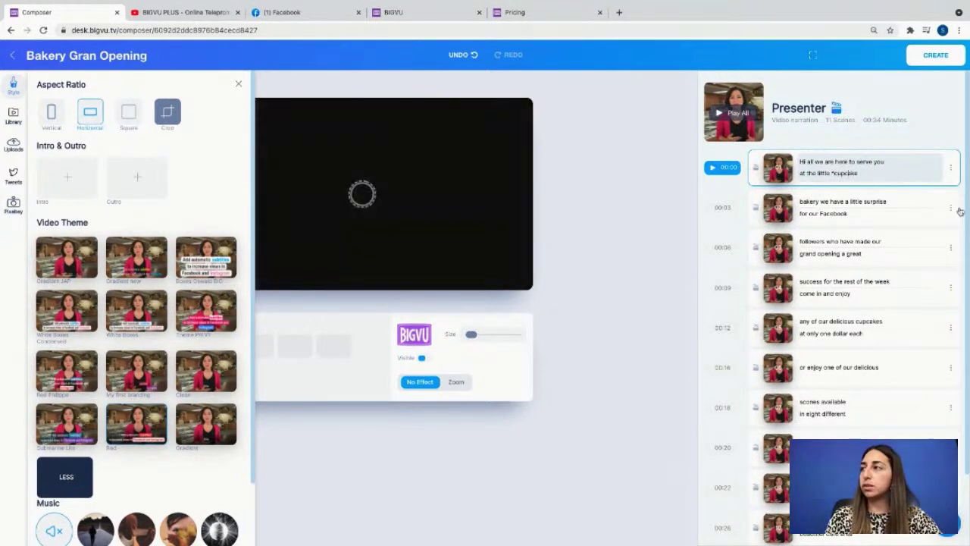
text(*)
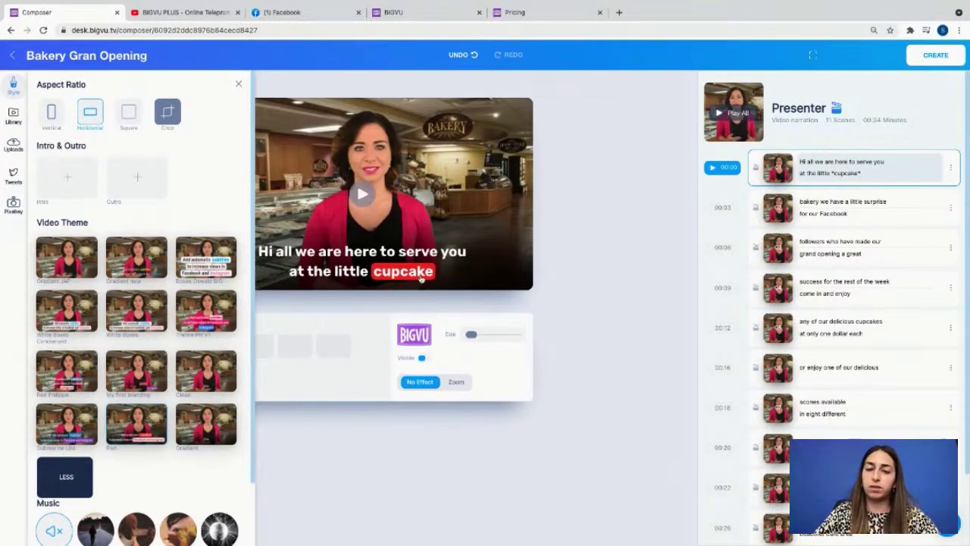
click(818, 173)
text(/)
key(Right)
key(Right)
key(Right)
key(Right)
key(Right)
key(Right)
text(/)
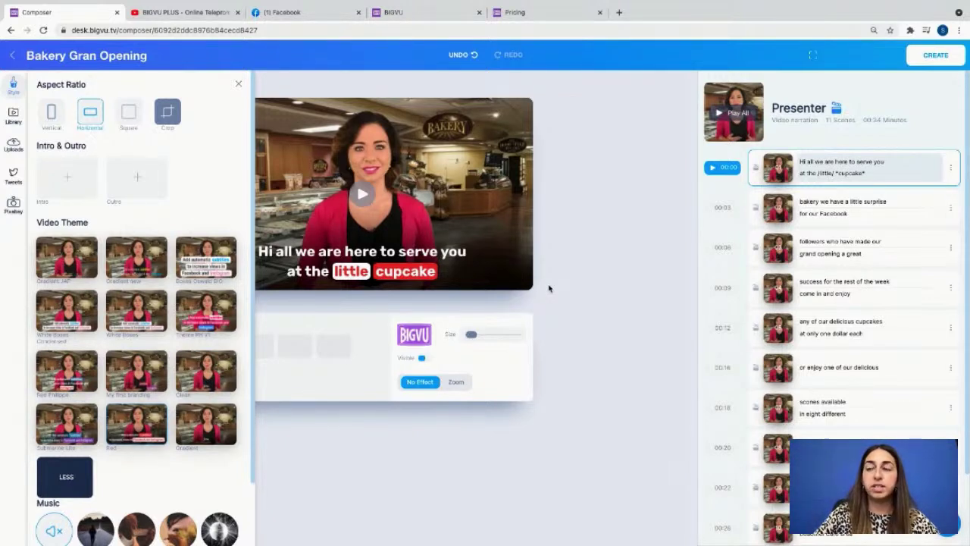
Browse the full list of background music and the media in the BIGVU Library.
scroll(227, 349, down, 1)
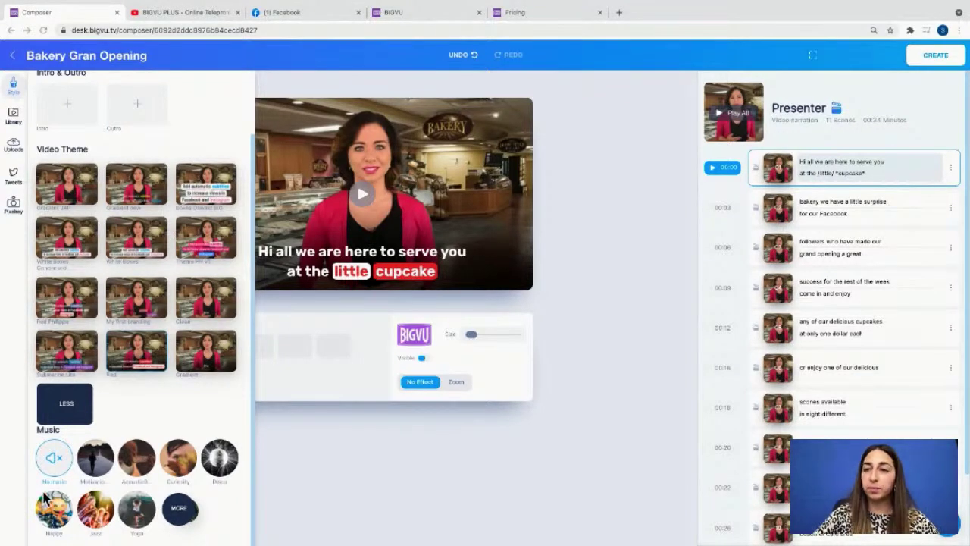
click(186, 514)
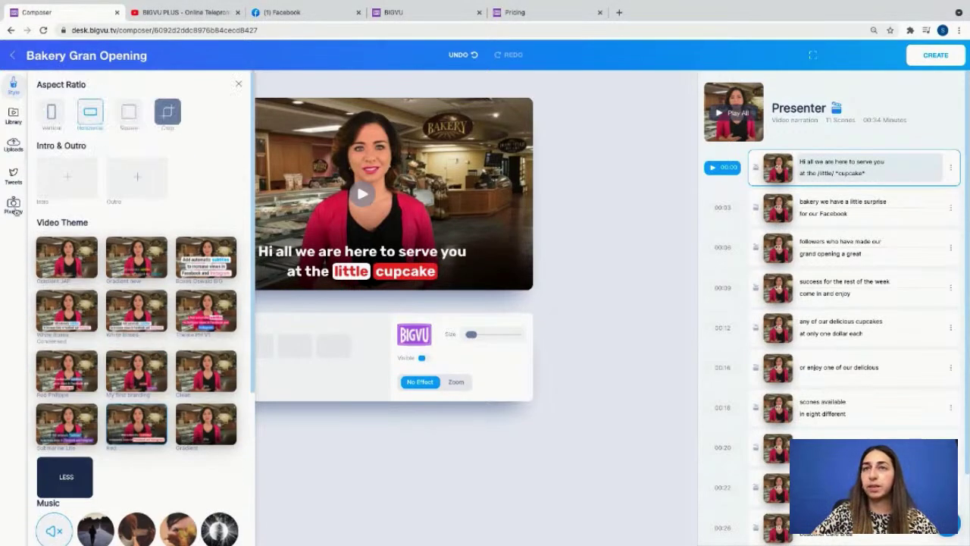
click(14, 114)
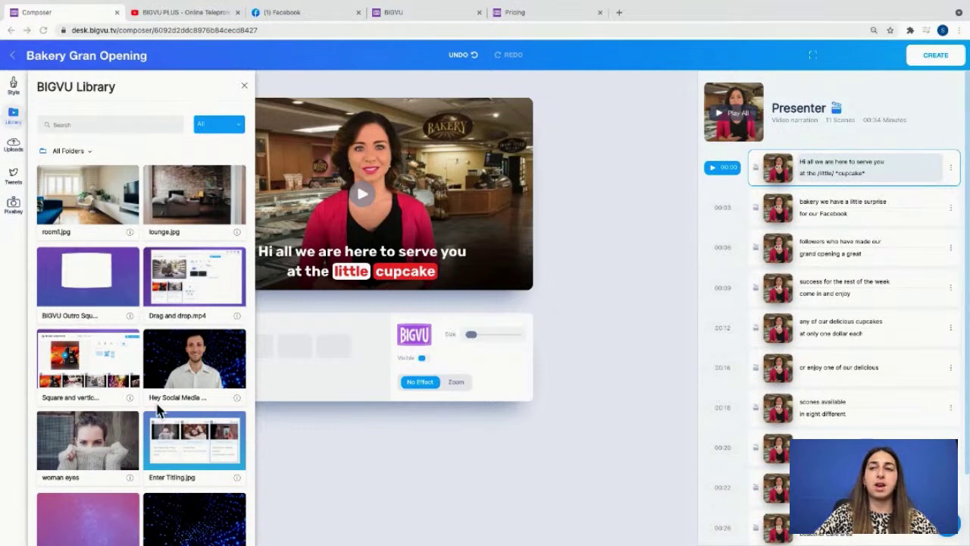
scroll(189, 432, down, 1)
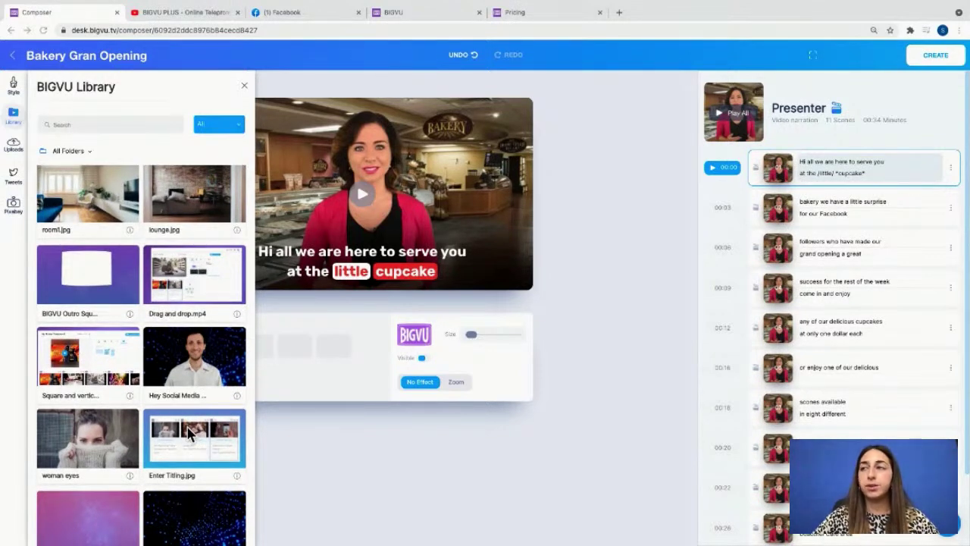
Place the uploaded pink cupcake image 3257019 on the scene "any of our delicious cupcakes at only one dollar each".
click(12, 144)
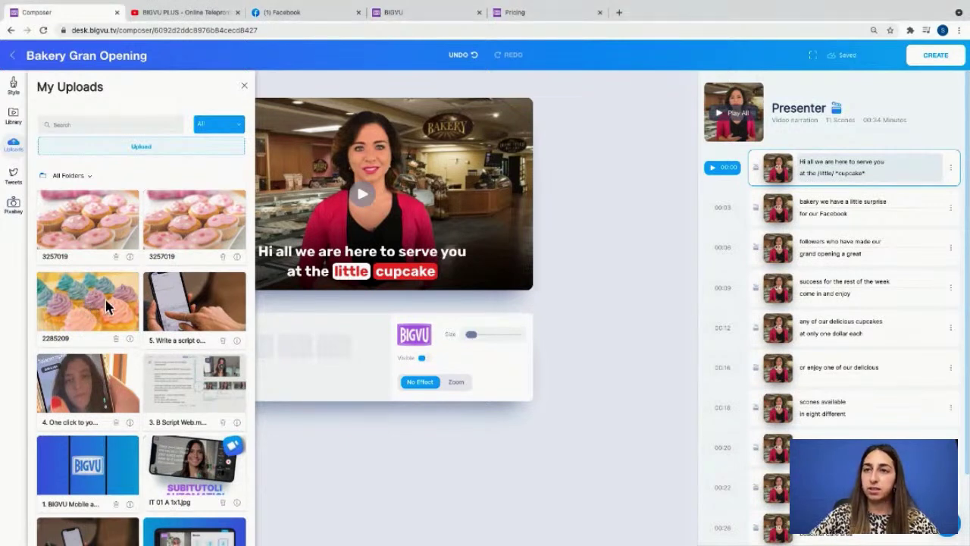
drag(74, 233, 782, 326)
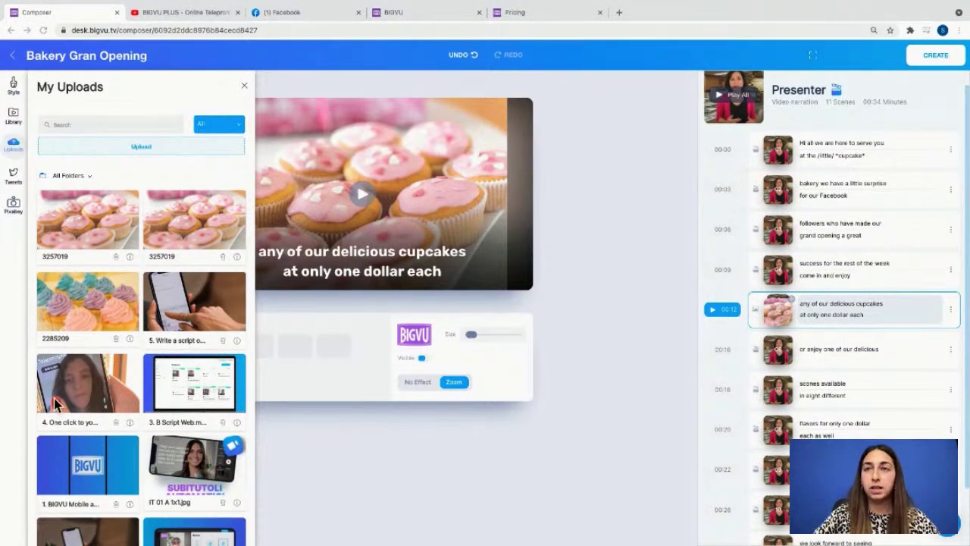
View the Twitter and Pixabay media sources, and close the media search.
click(14, 178)
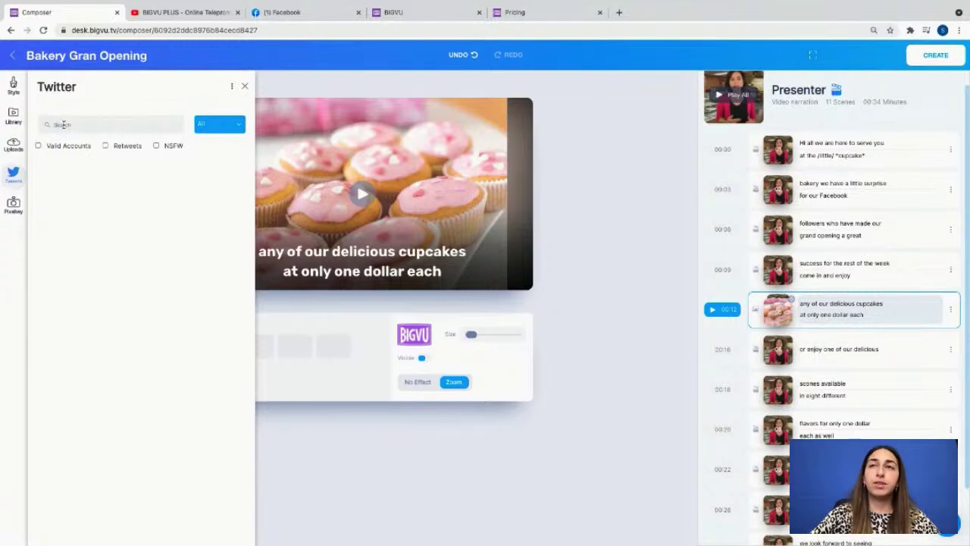
click(14, 204)
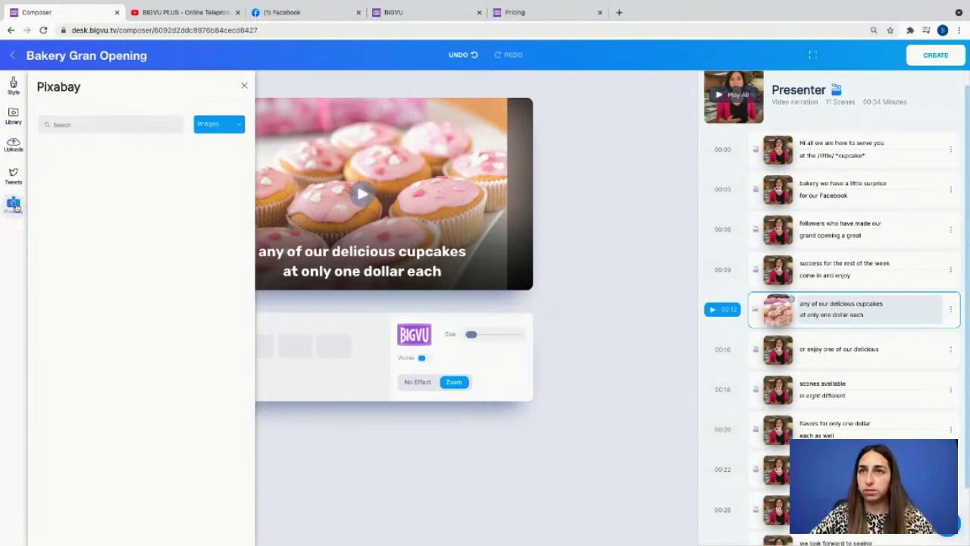
click(244, 87)
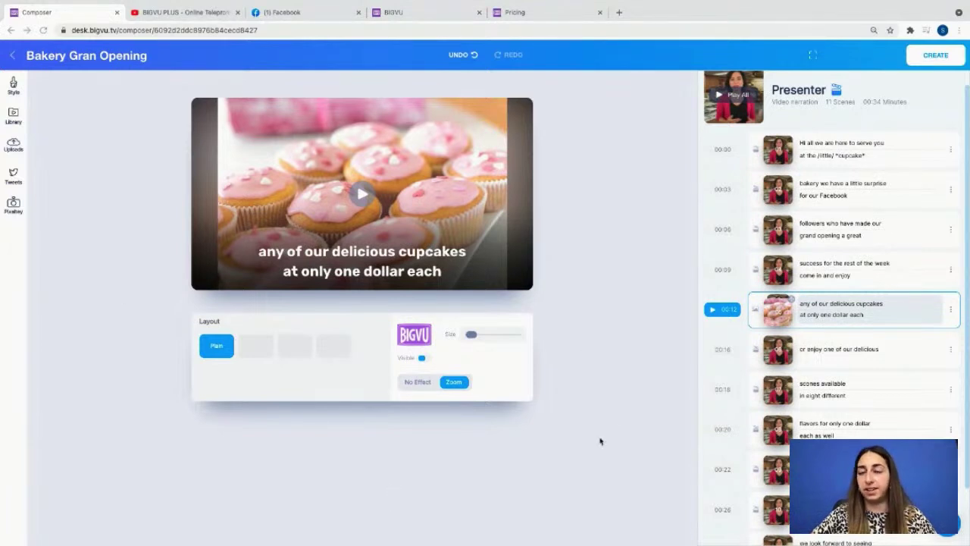
Create the final Bakery Gran Opening video from the composed scenes.
click(933, 59)
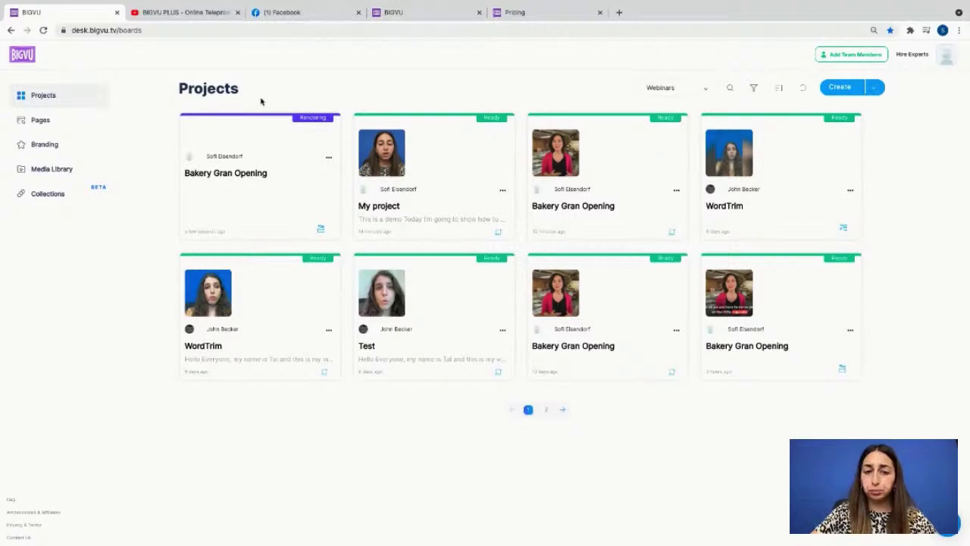
Switch to YouTube and play the "BIGVU PLUS - Online Teleprompter" video in full screen.
click(169, 12)
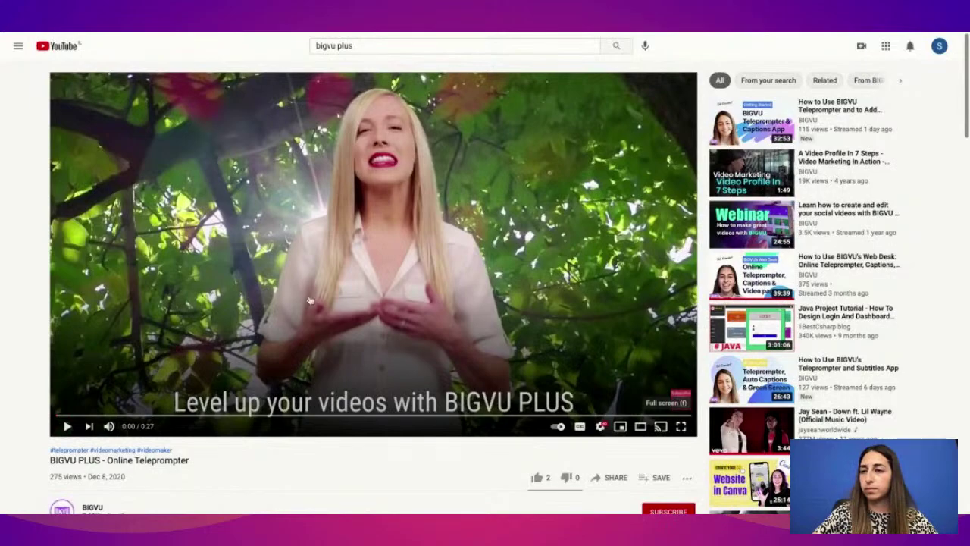
double_click(331, 307)
click(549, 302)
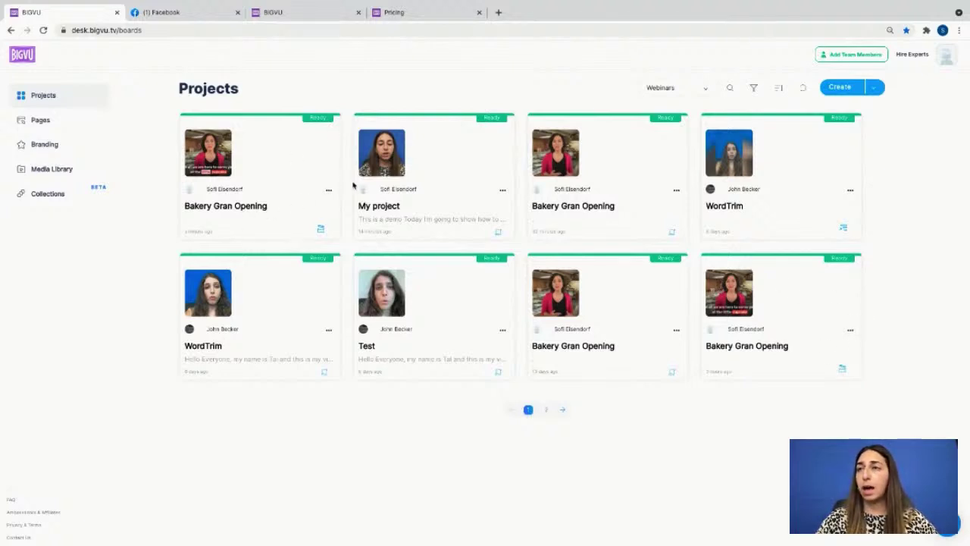
Start a video page for the newest Bakery Gran Opening project, using the video title as headline and the blue Business strip.
click(329, 190)
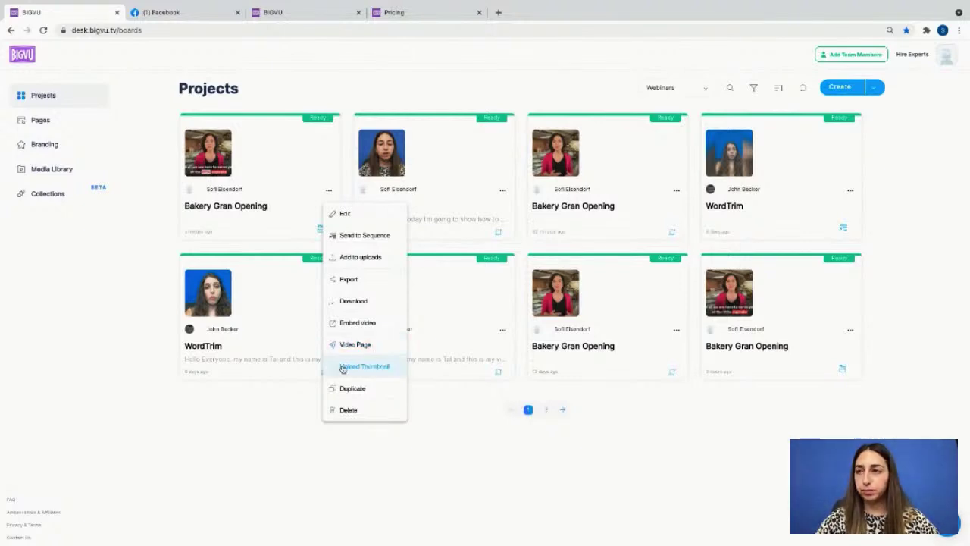
click(355, 347)
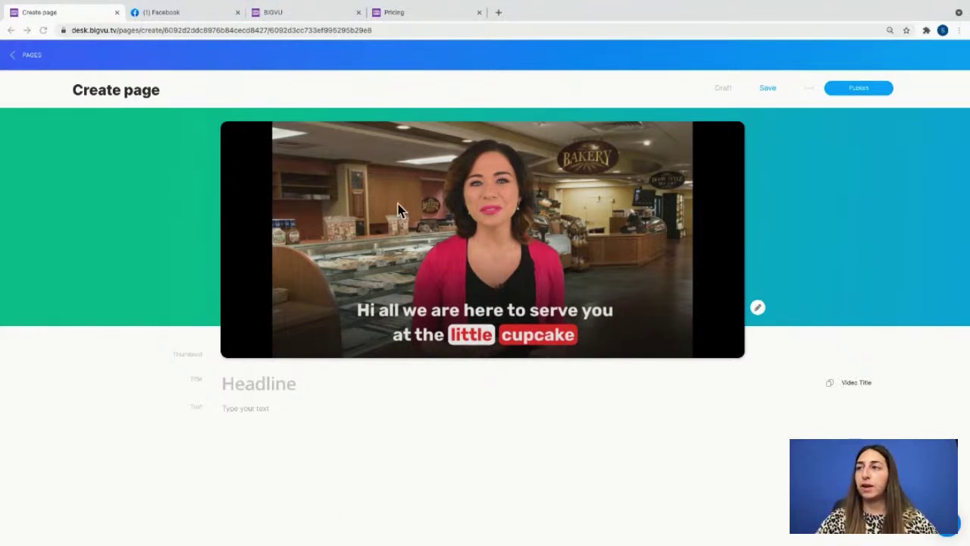
click(281, 384)
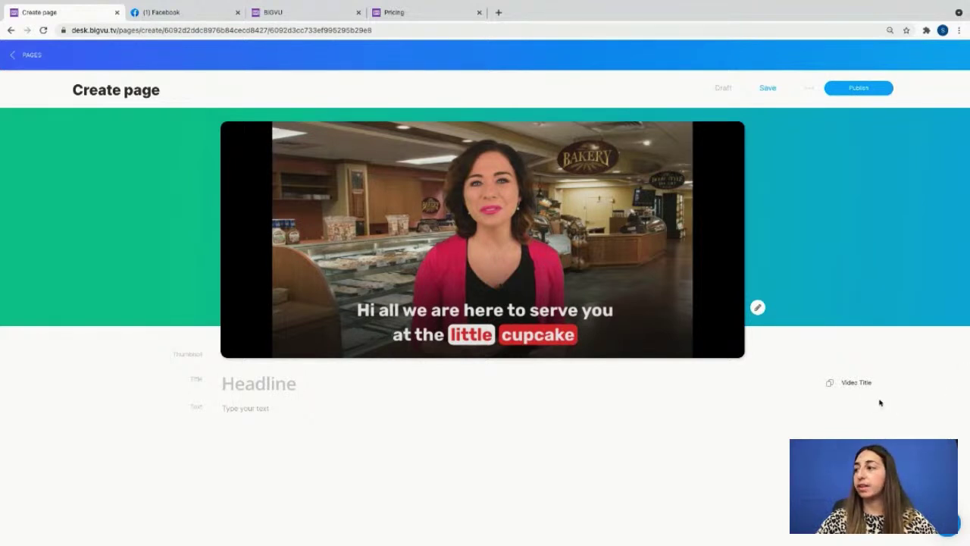
click(861, 385)
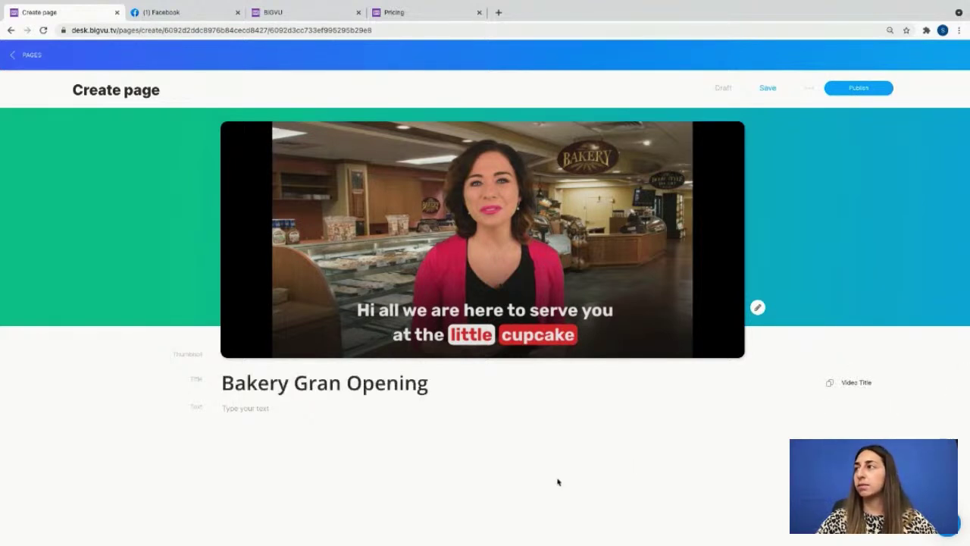
click(758, 308)
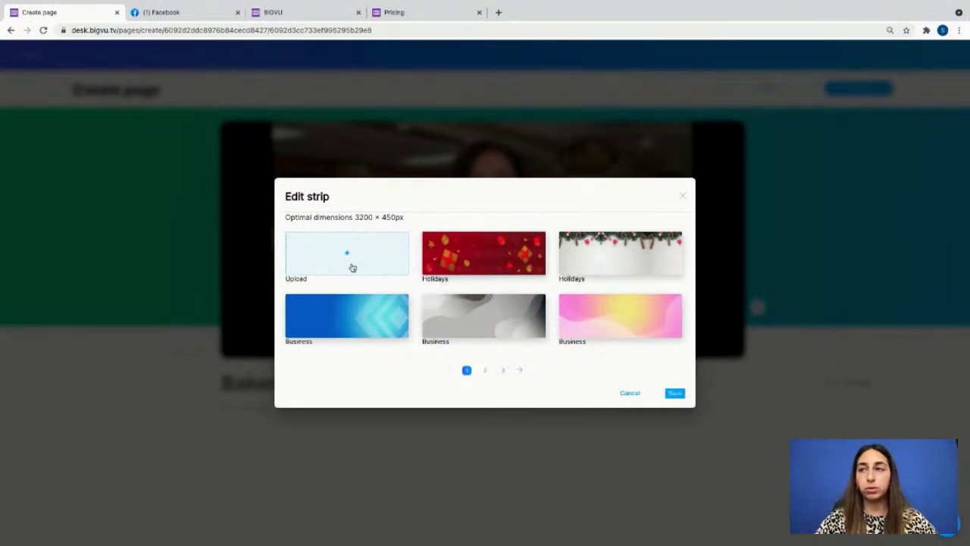
click(674, 392)
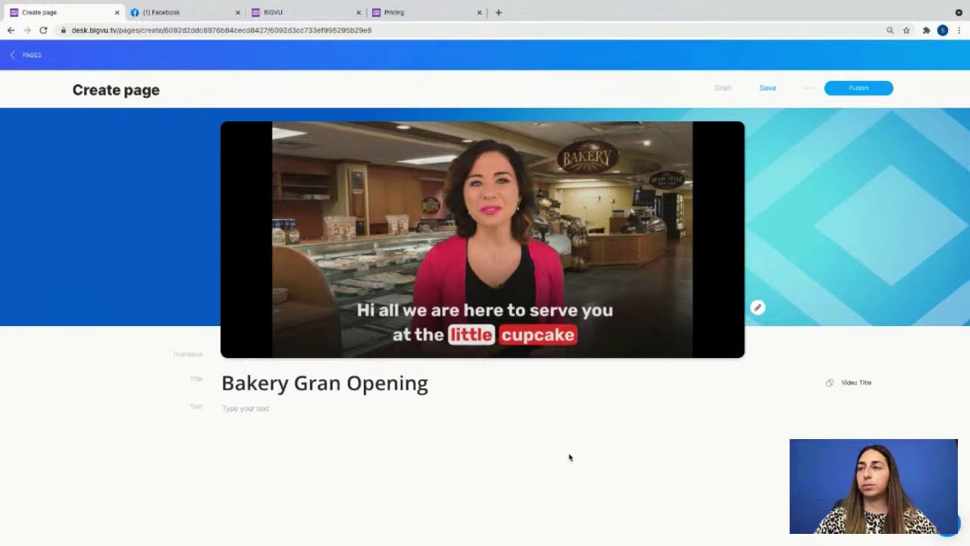
Open the page settings and view the action choices for header button 1 and the headline color setting.
click(811, 93)
click(815, 110)
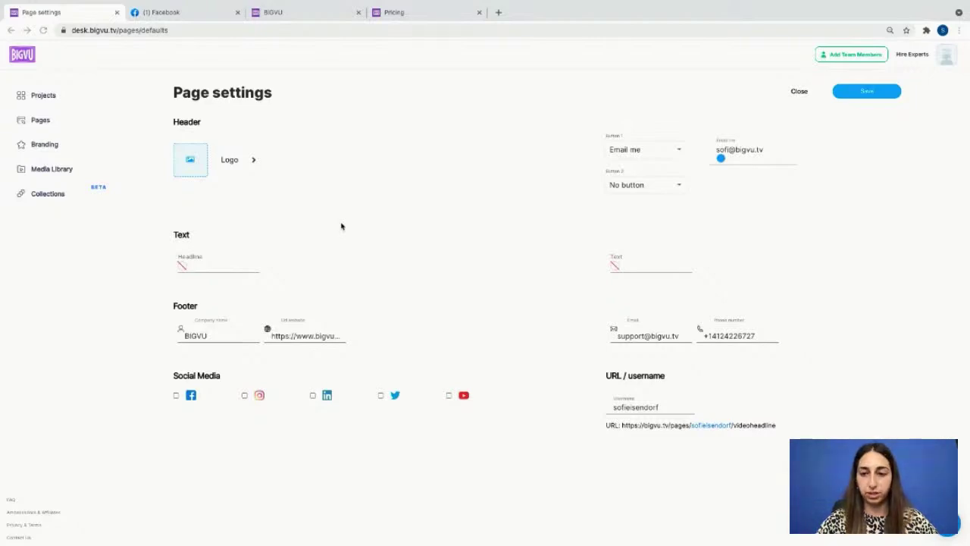
click(667, 154)
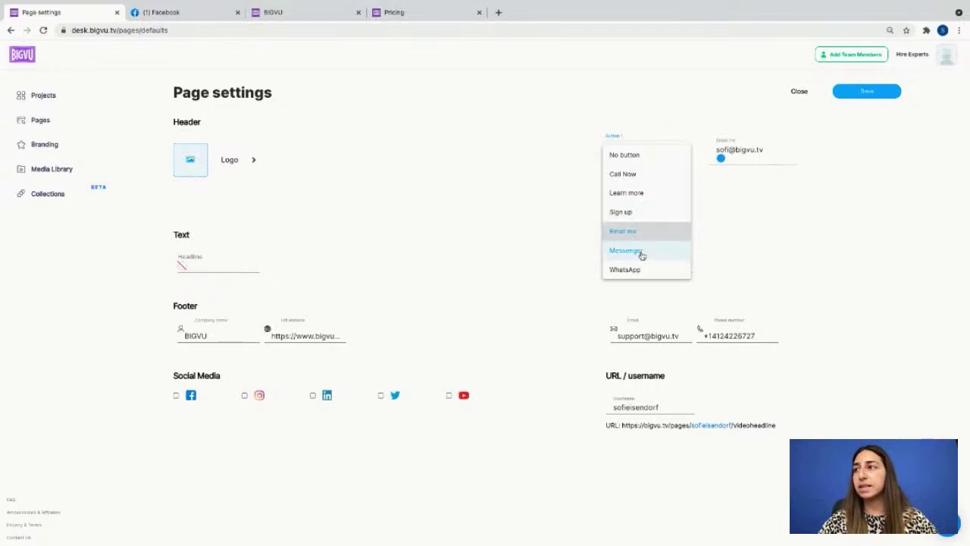
click(779, 268)
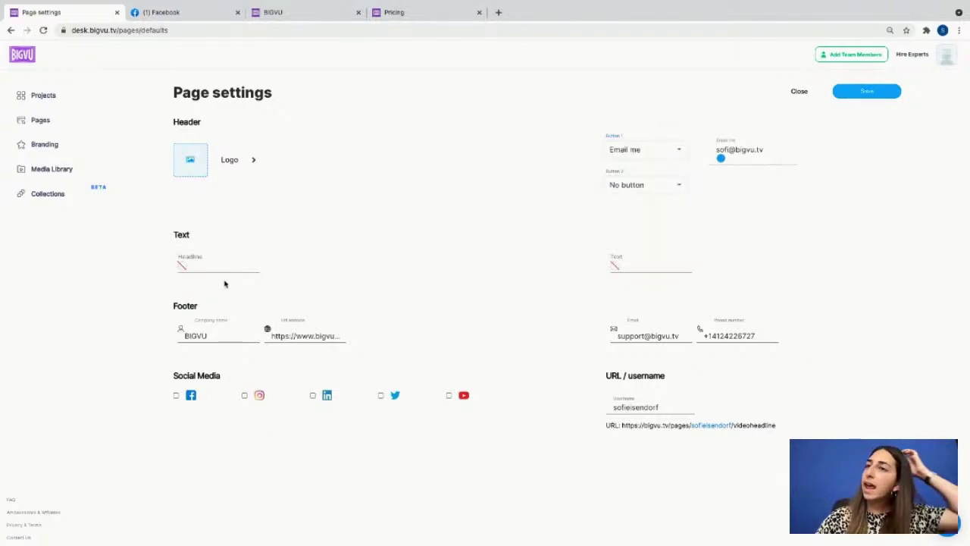
click(183, 267)
click(369, 318)
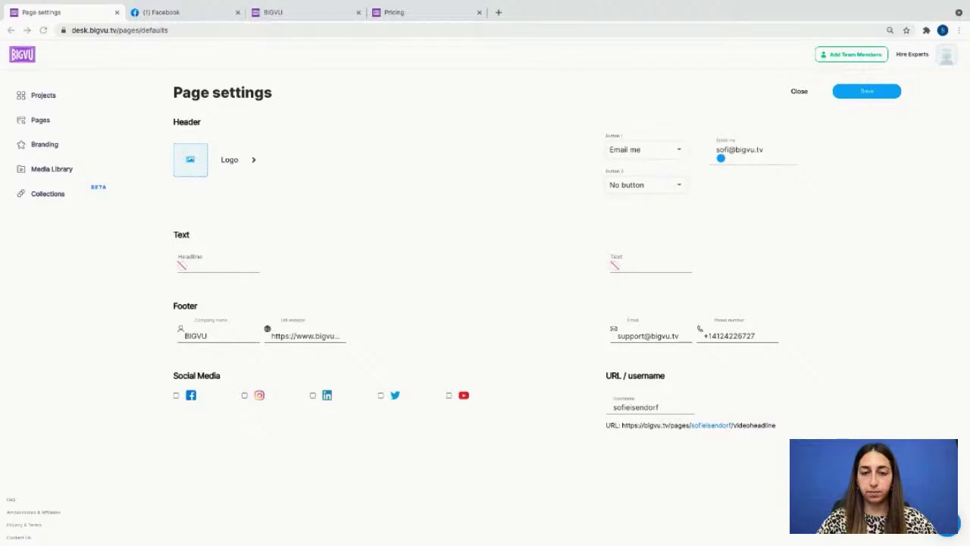
click(477, 226)
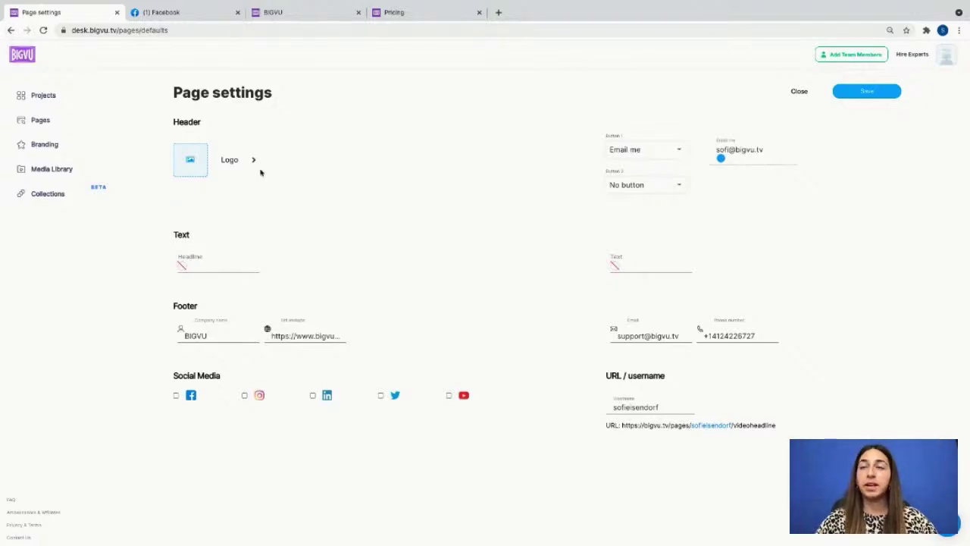
Copy the BIGVU PLUS page's URL, send it to a contact in Facebook Messenger, and return to the BIGVU Pages list.
click(53, 125)
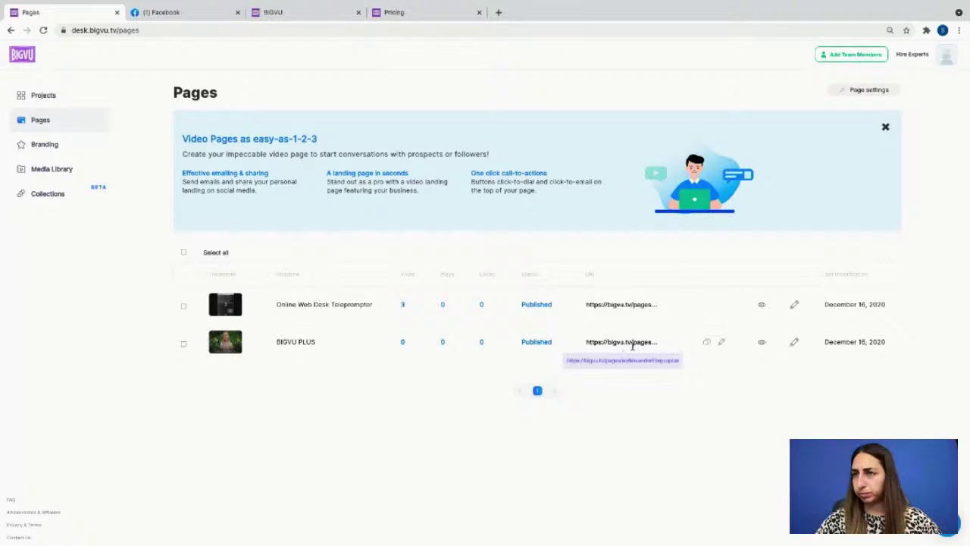
click(705, 345)
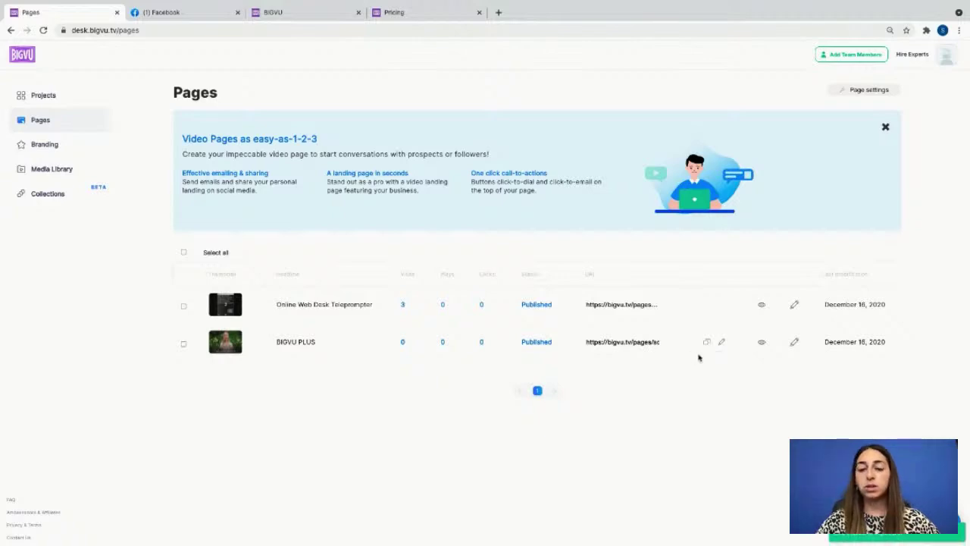
click(177, 13)
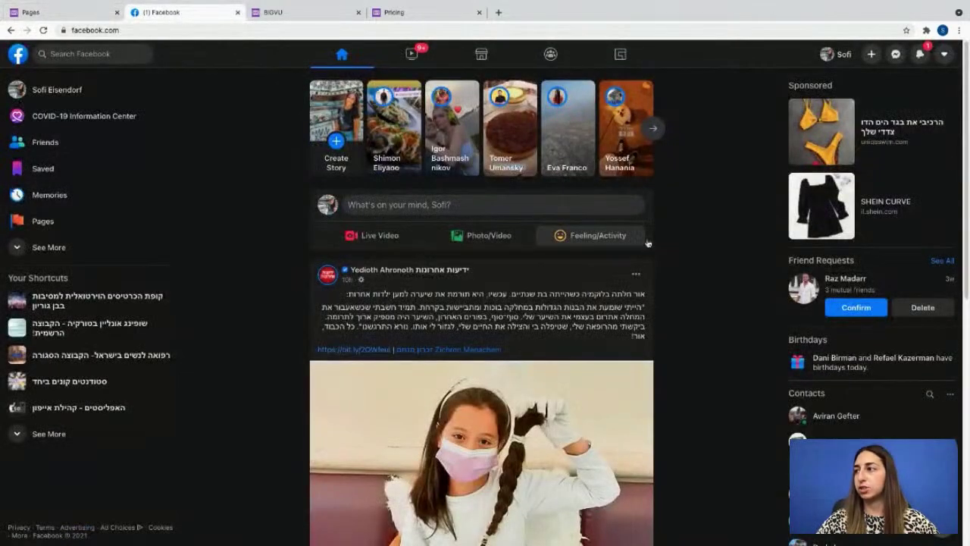
click(895, 55)
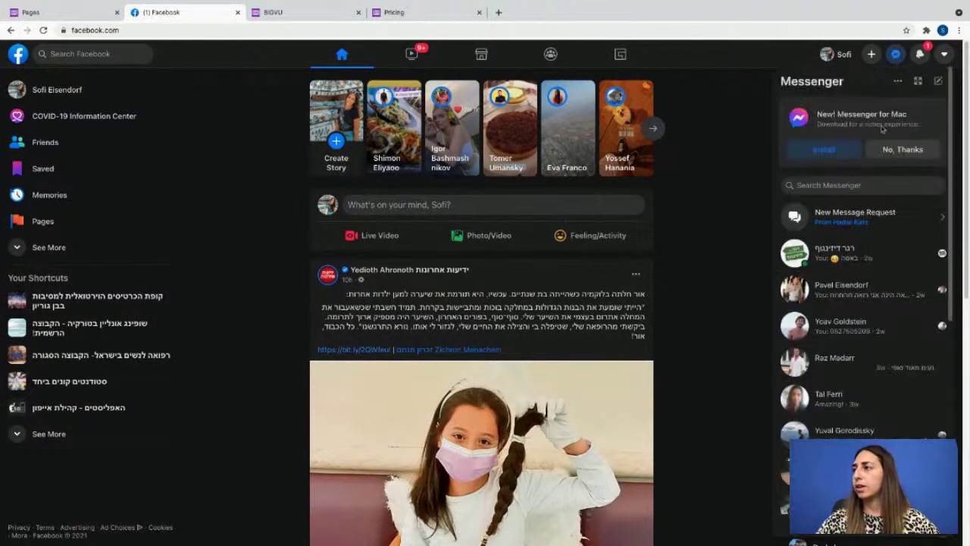
click(852, 405)
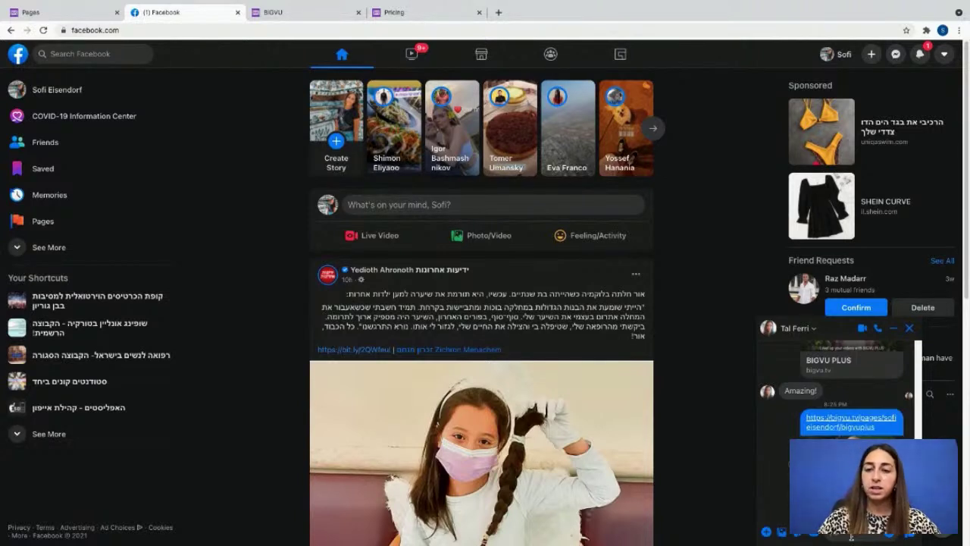
click(38, 12)
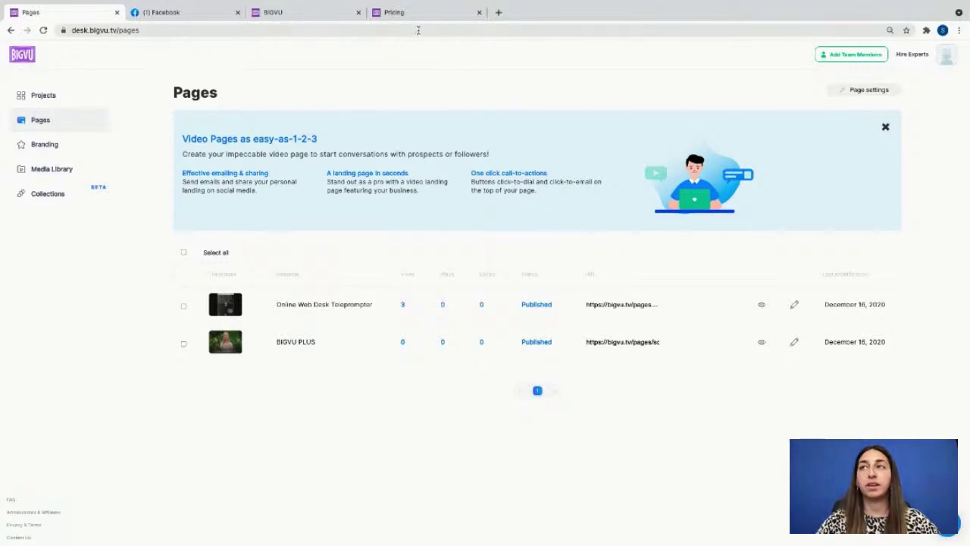
Read through the example video page "How to Make a Video CV" from its header down to the footer.
click(307, 15)
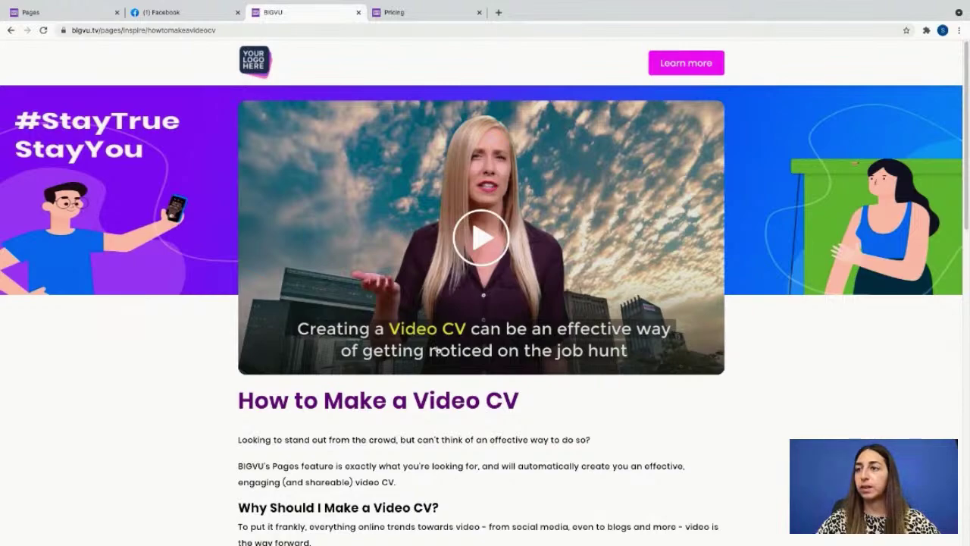
scroll(437, 347, down, 1)
scroll(452, 320, down, 4)
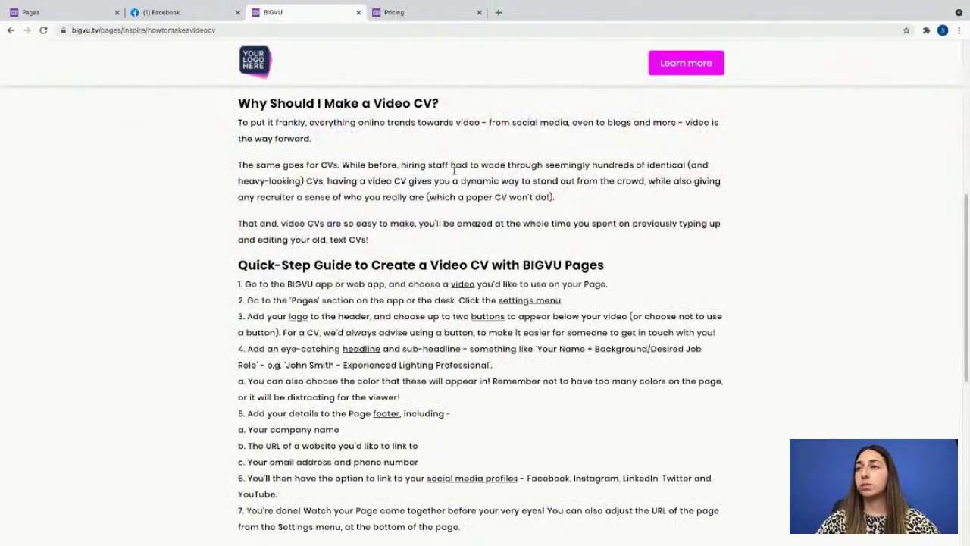
scroll(434, 189, down, 2)
scroll(434, 188, down, 1)
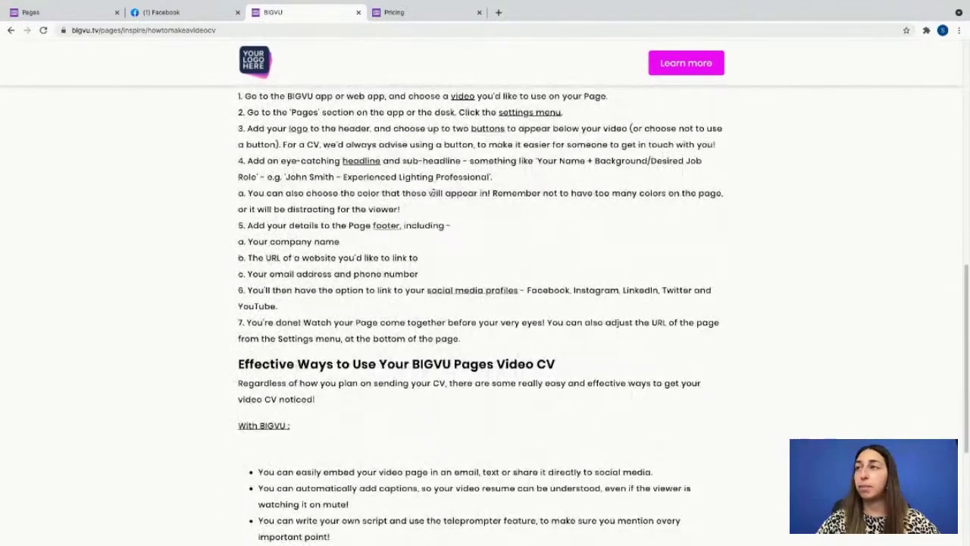
scroll(434, 192, down, 4)
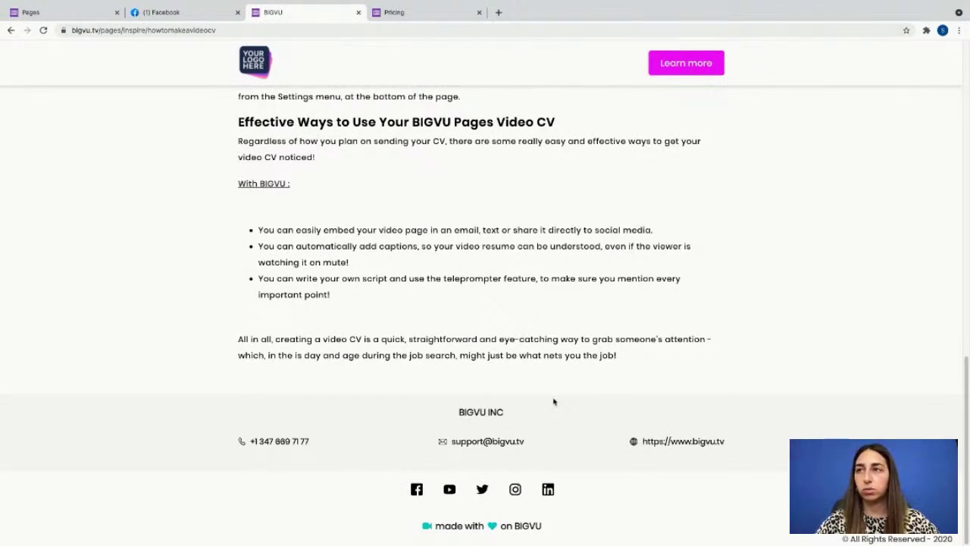
scroll(554, 401, up, 15)
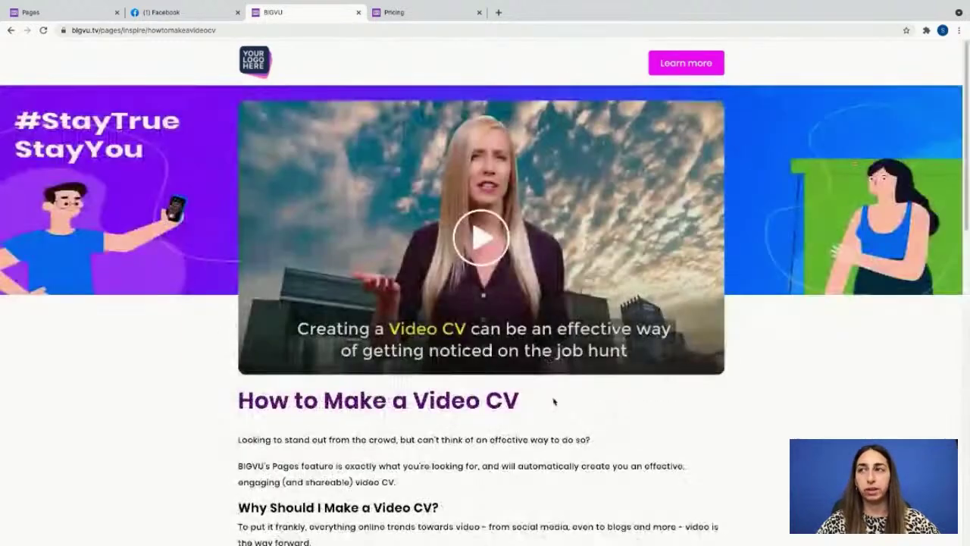
click(60, 543)
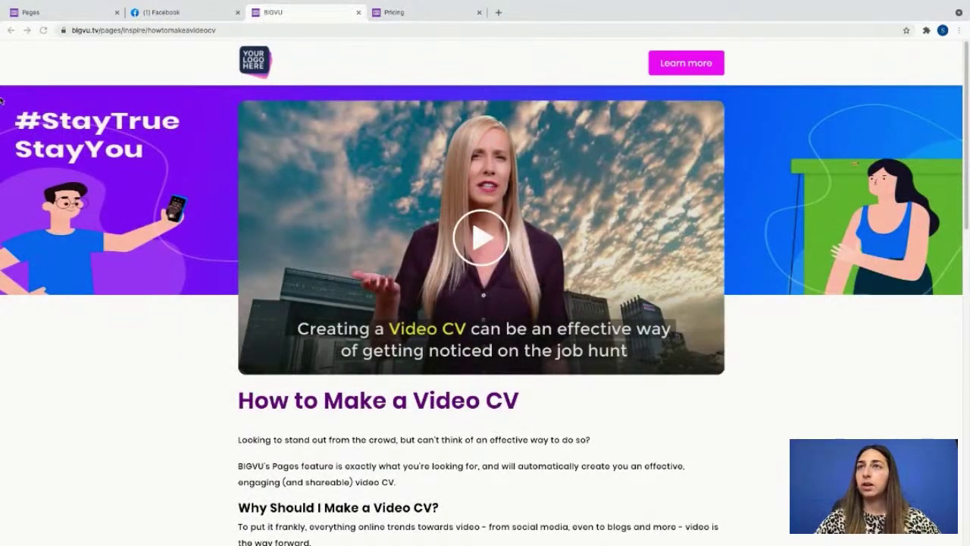
Examine the Branding page's logos, brand colors, fonts and video themes, and return to Projects.
click(38, 13)
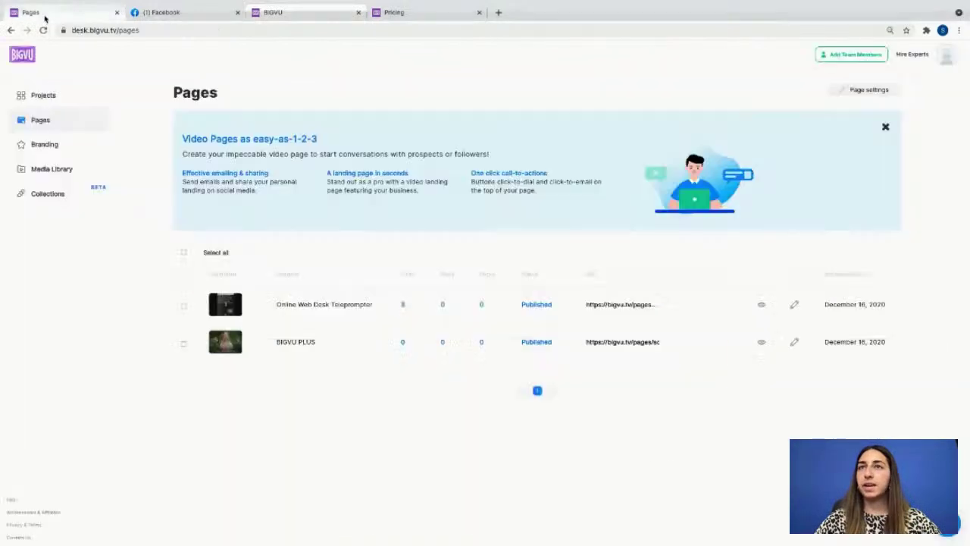
click(44, 96)
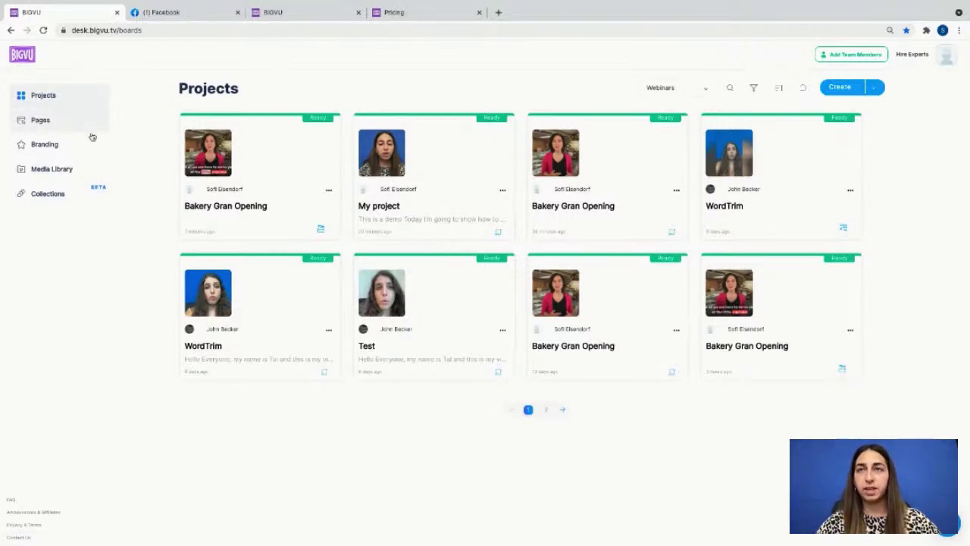
click(56, 152)
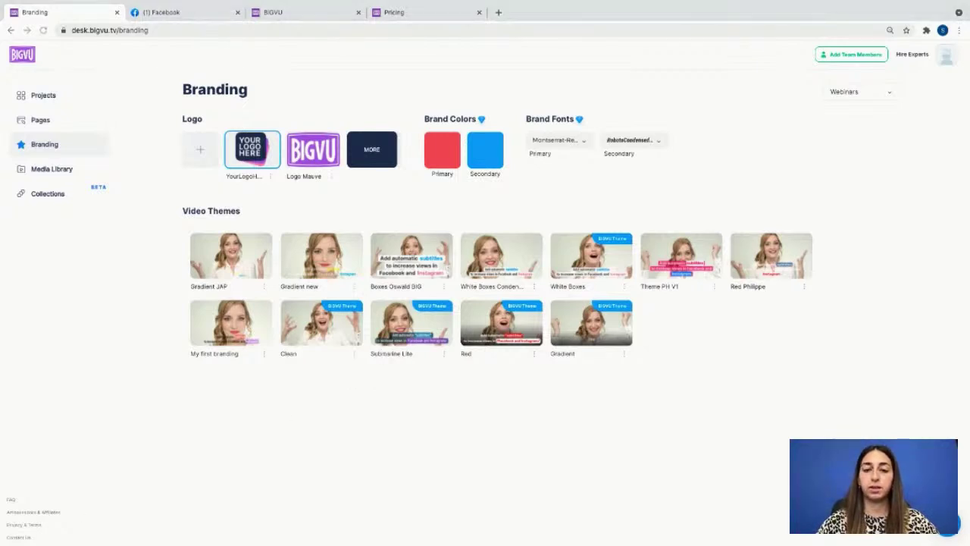
click(38, 98)
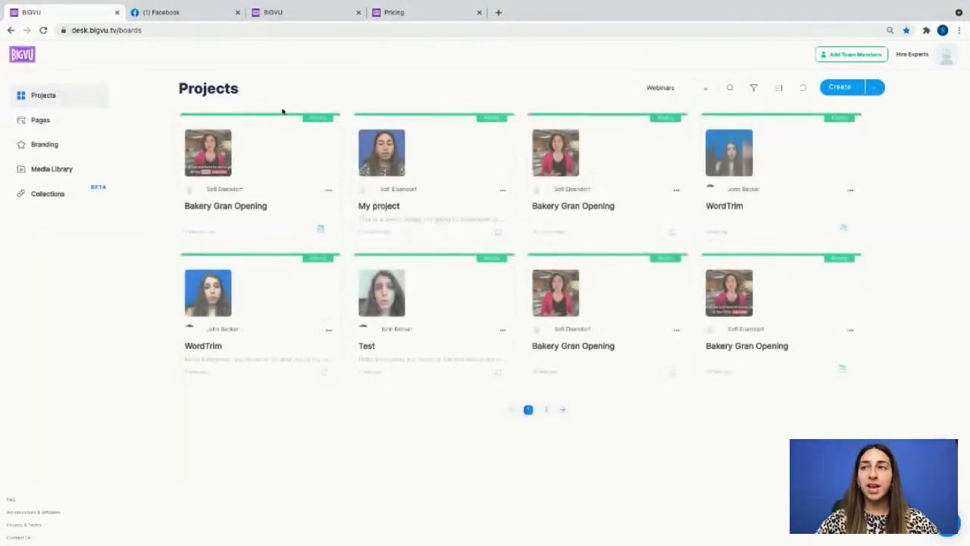
Compare the monthly subscription plans on the Pricing page and view the list of desks available in Projects.
click(413, 15)
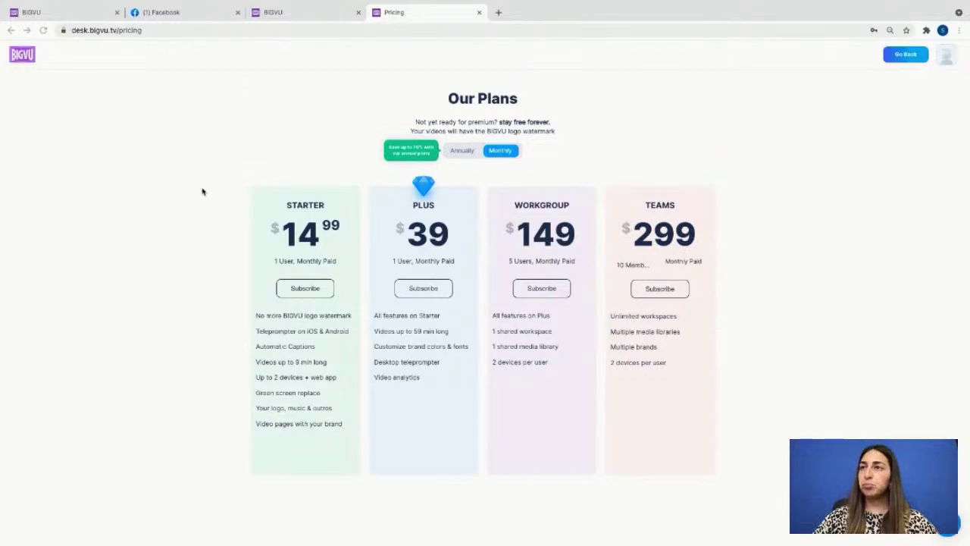
click(79, 17)
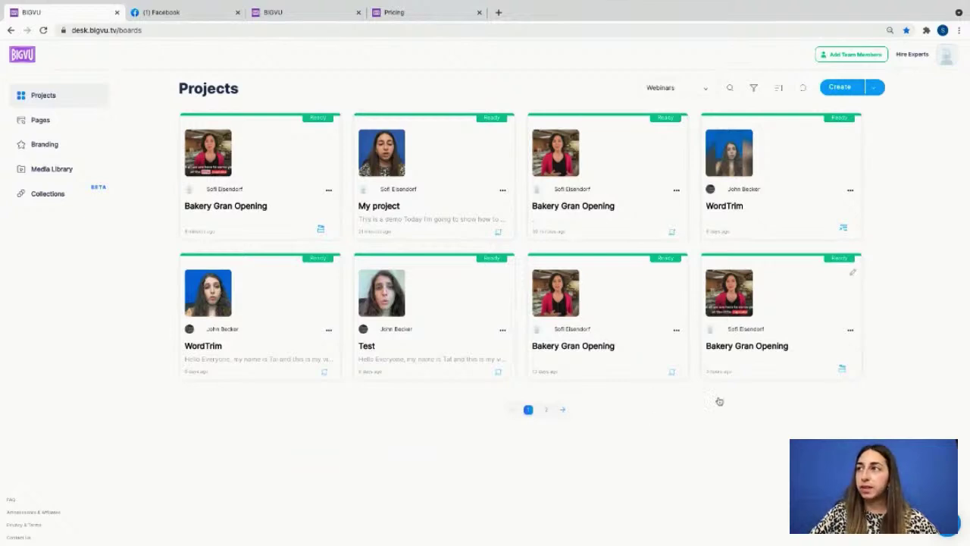
click(682, 94)
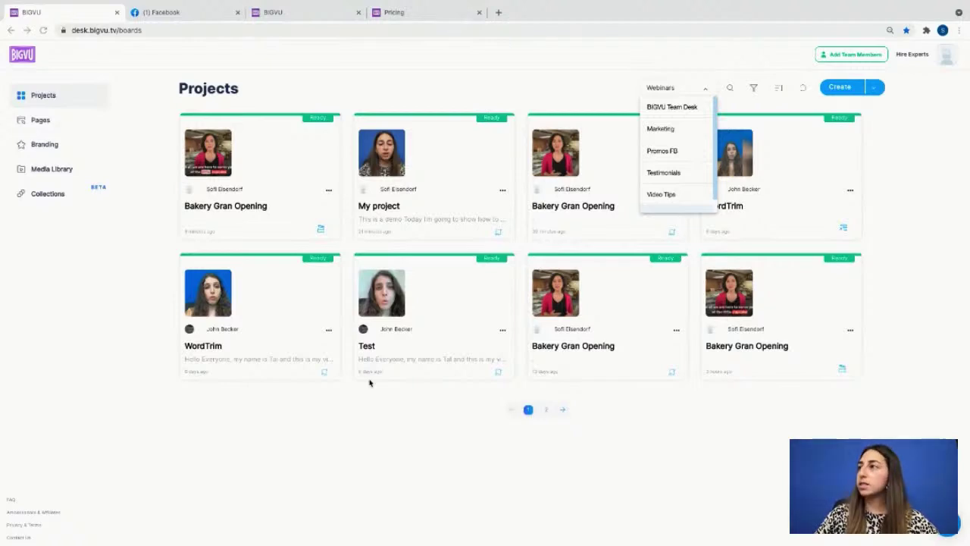
click(879, 76)
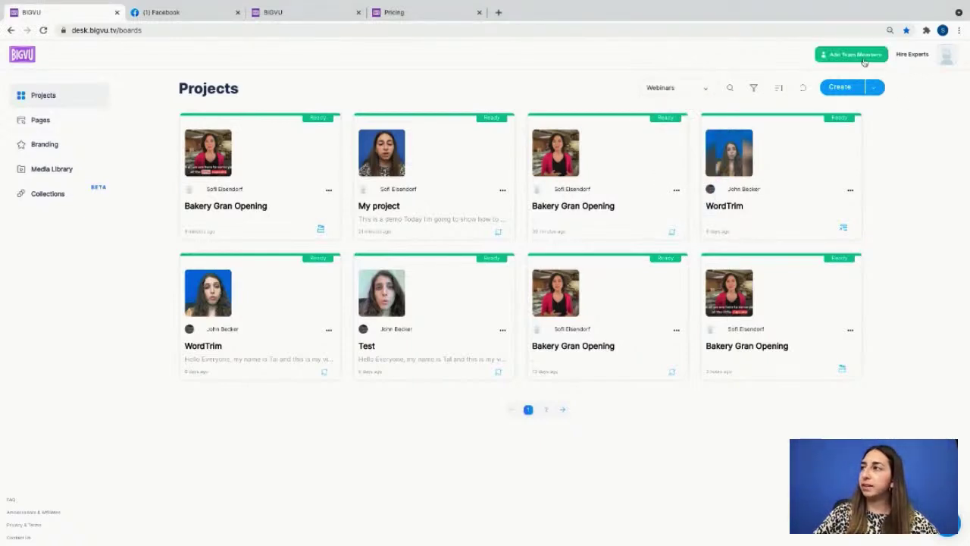
View the BIGVU Team Desk members and the roles available for the second member, and return to Projects without saving.
click(856, 58)
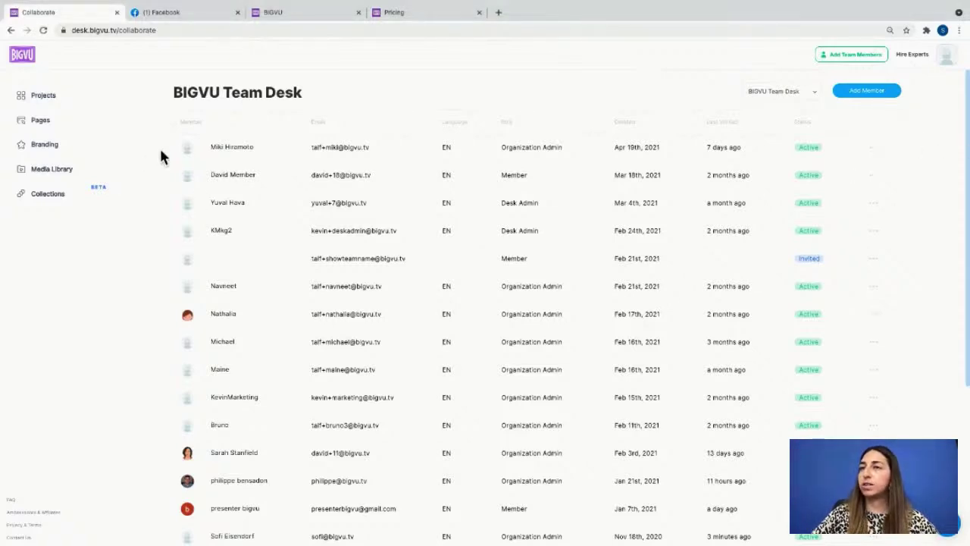
click(876, 178)
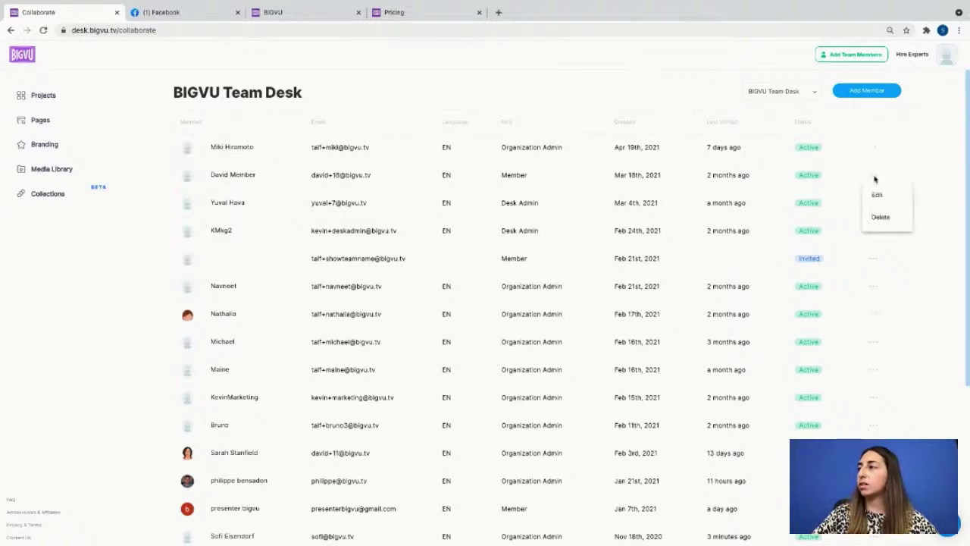
click(877, 198)
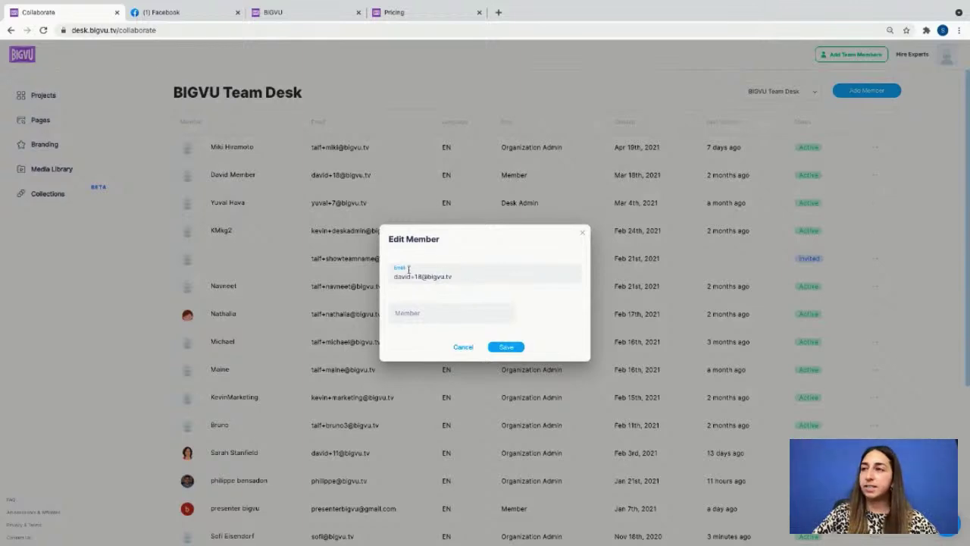
click(452, 318)
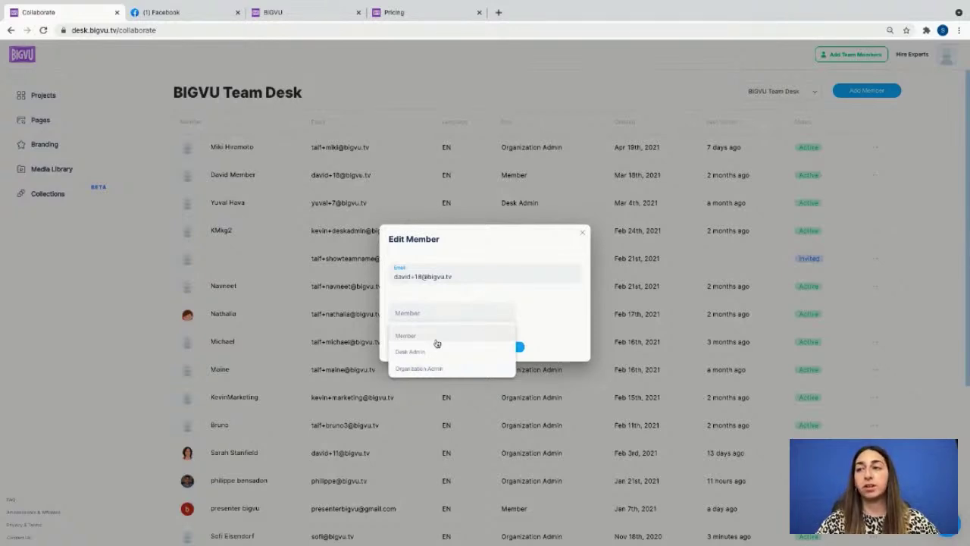
click(582, 237)
click(582, 238)
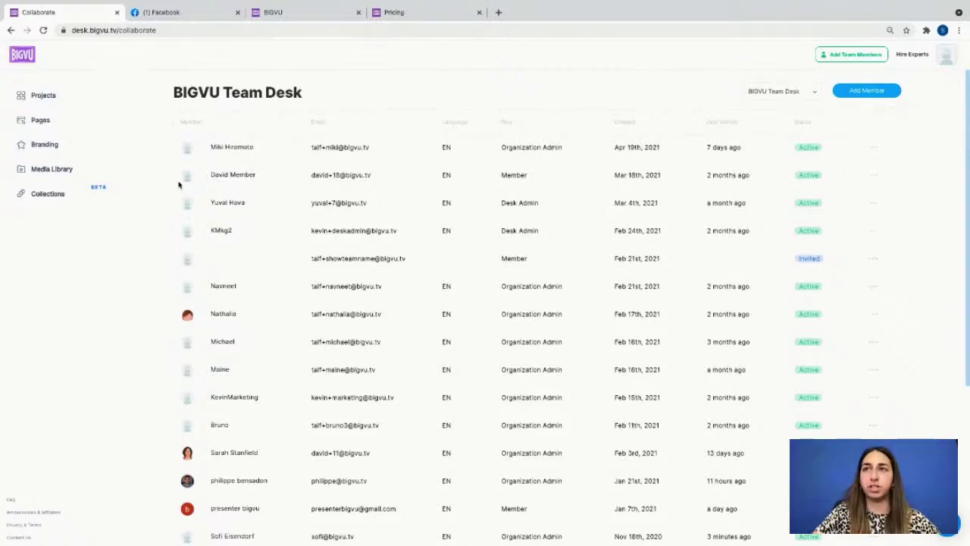
click(10, 30)
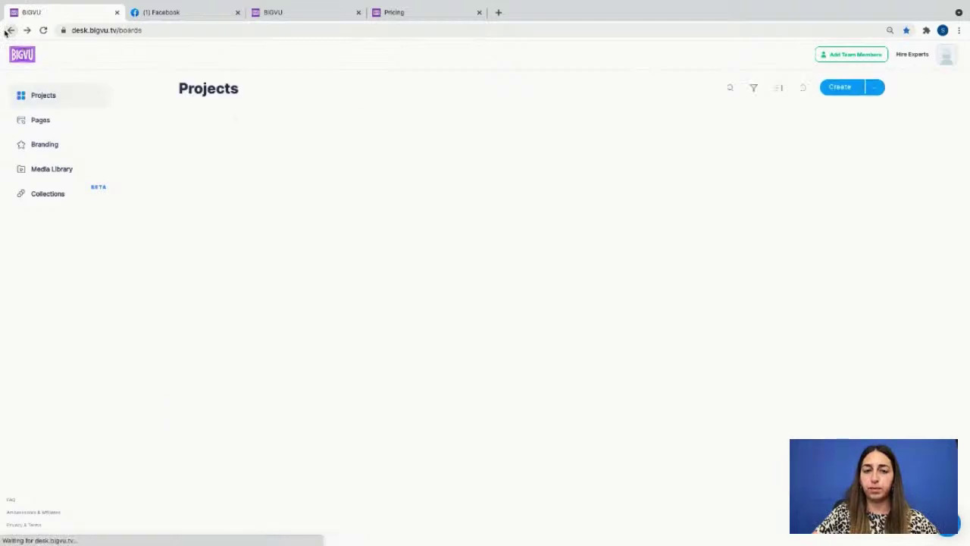